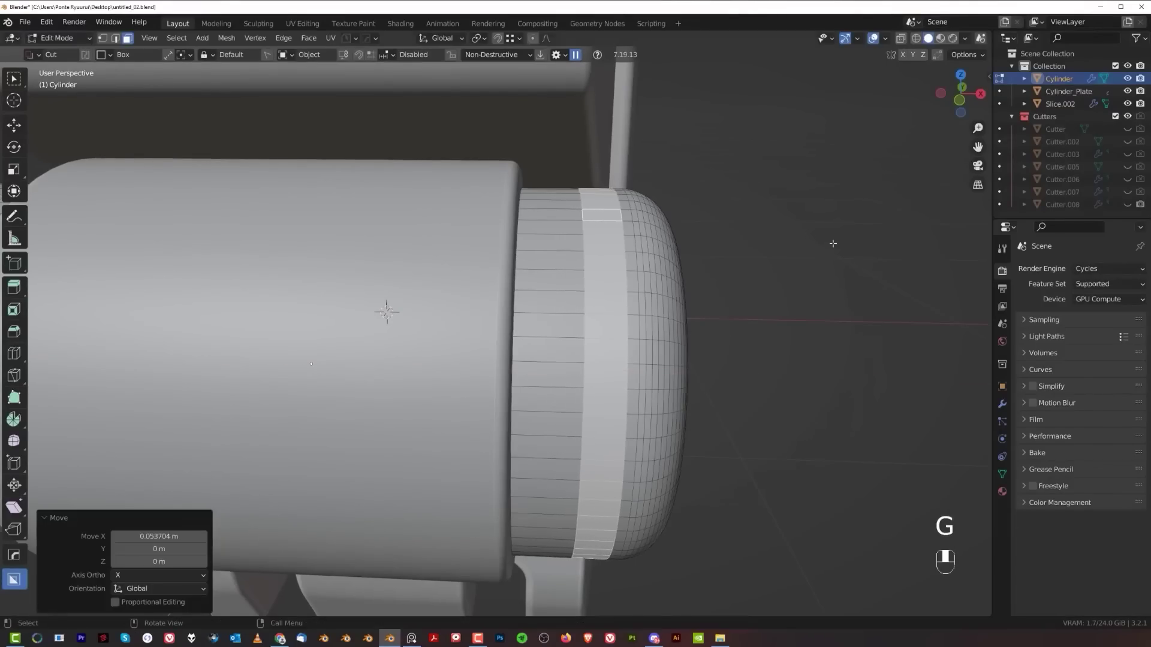
Step: Open the HardOps Quick Panel (Face) on the cylinder in Edit Mode with Shift+Q
{"action": "key", "text": "shift+q"}
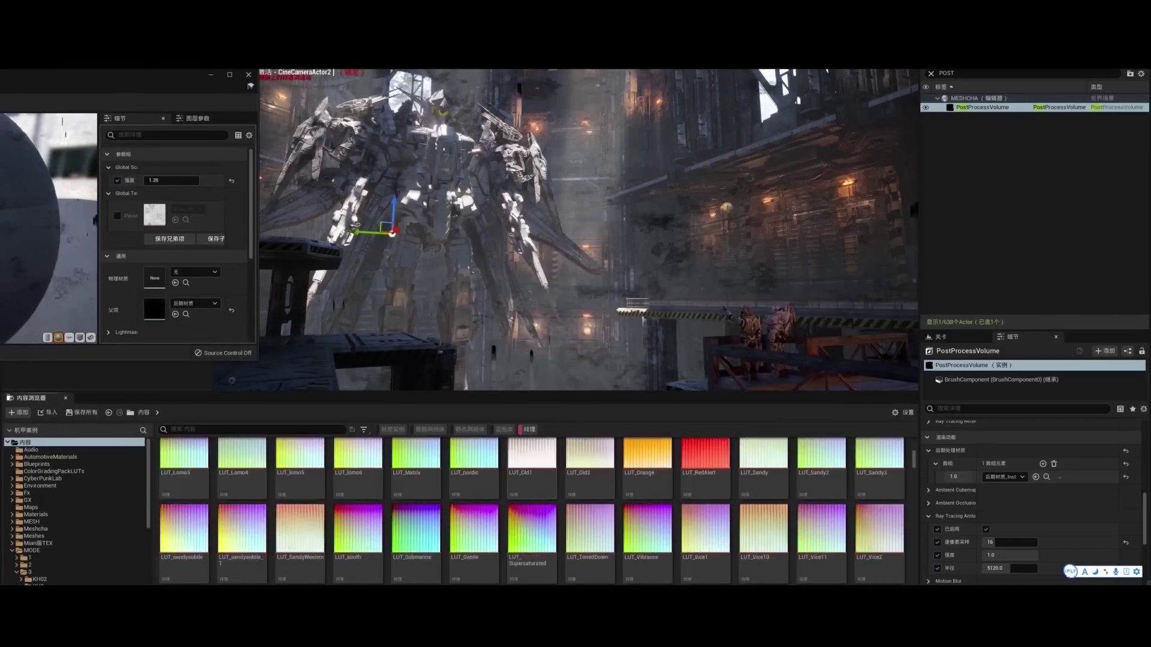
Step: Scroll through the LUT texture thumbnails in the Content Browser
{"action": "scroll", "coordinate": [480, 447], "scroll_direction": "down", "scroll_amount": 10}
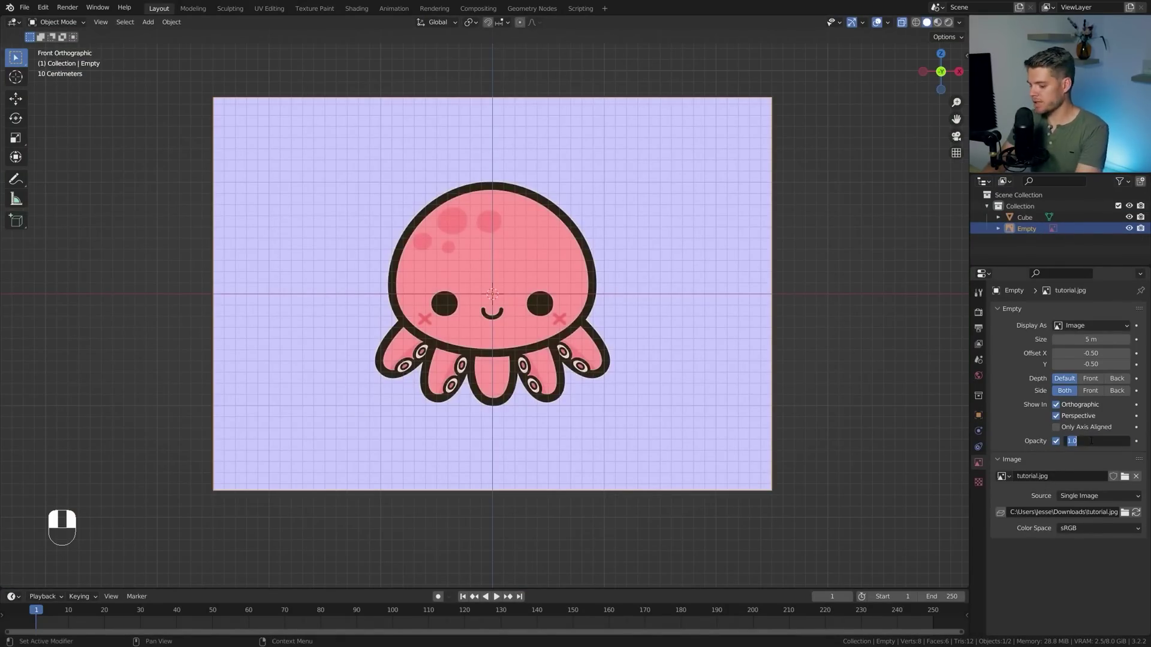
Step: Lower the reference image opacity to 0.05 and add a Round Cube using the Quadsphere preset
{"action": "key", "text": "Return"}
{"action": "key", "text": "shift+a"}
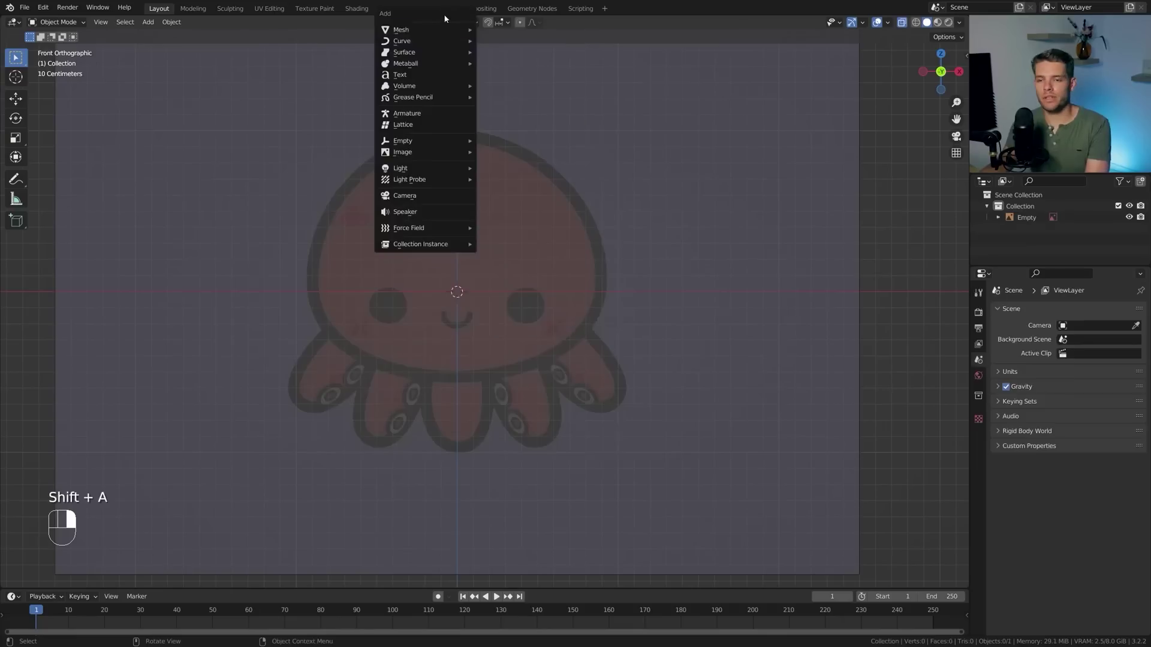
{"action": "mouse_move", "coordinate": [432, 29]}
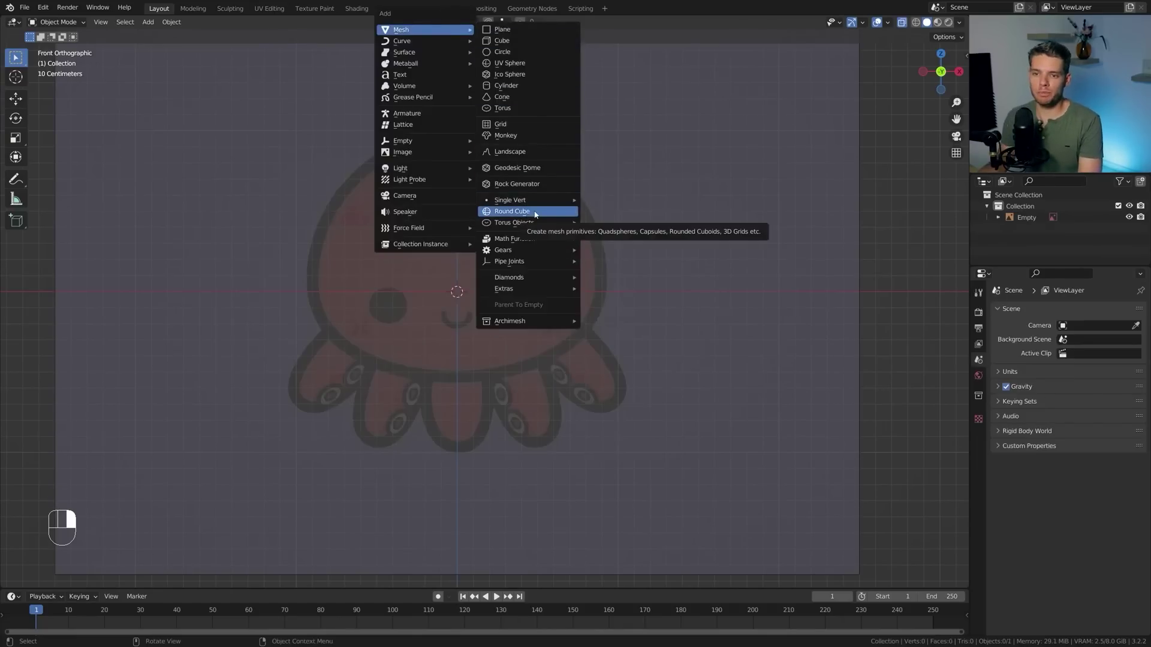
{"action": "left_click", "coordinate": [535, 214]}
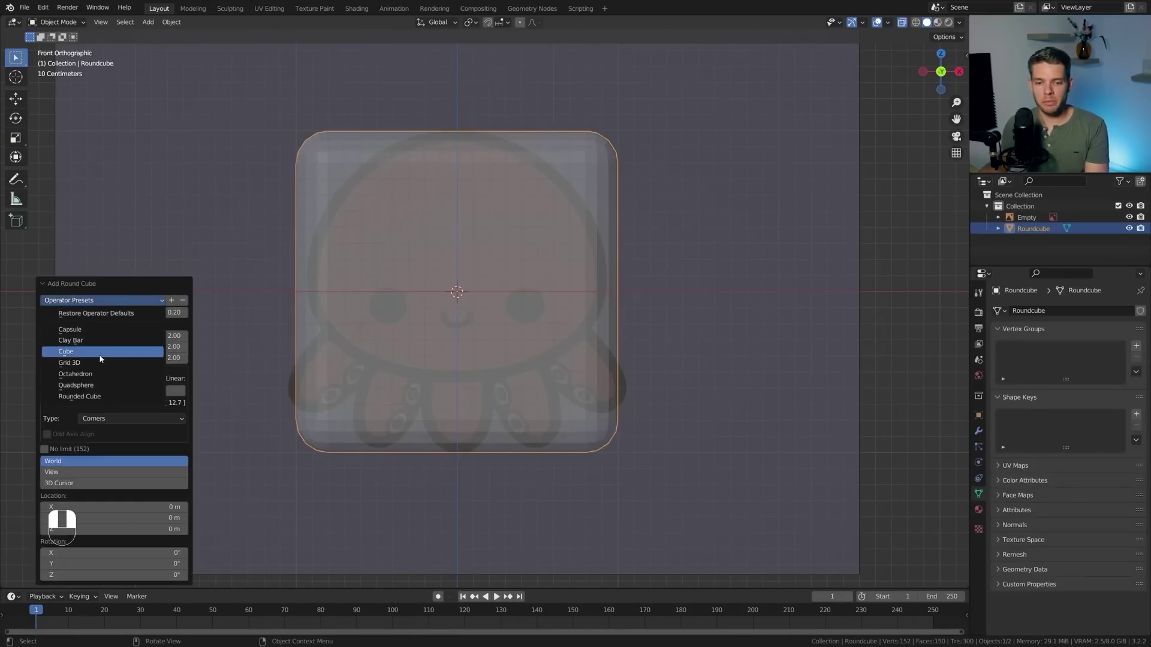
{"action": "left_click", "coordinate": [75, 385]}
Step: In Edit Mode, extrude a tentacle, edge-slide its loop, and start renaming the NurbsPath
{"action": "key", "text": "Tab"}
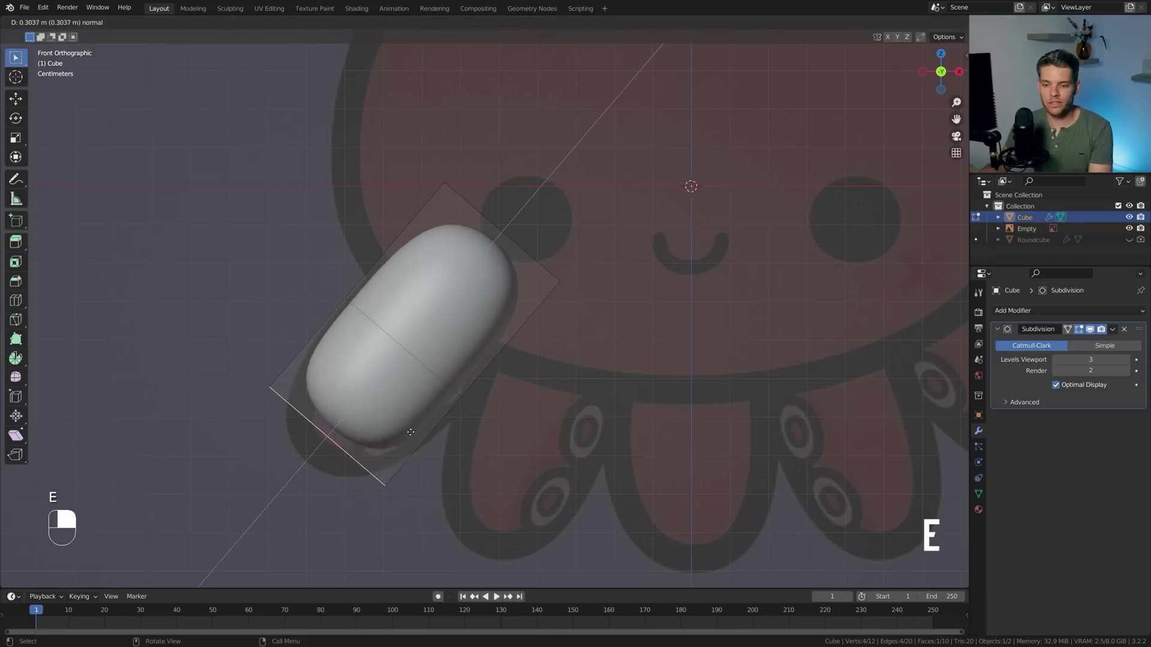
{"action": "left_click", "coordinate": [386, 468]}
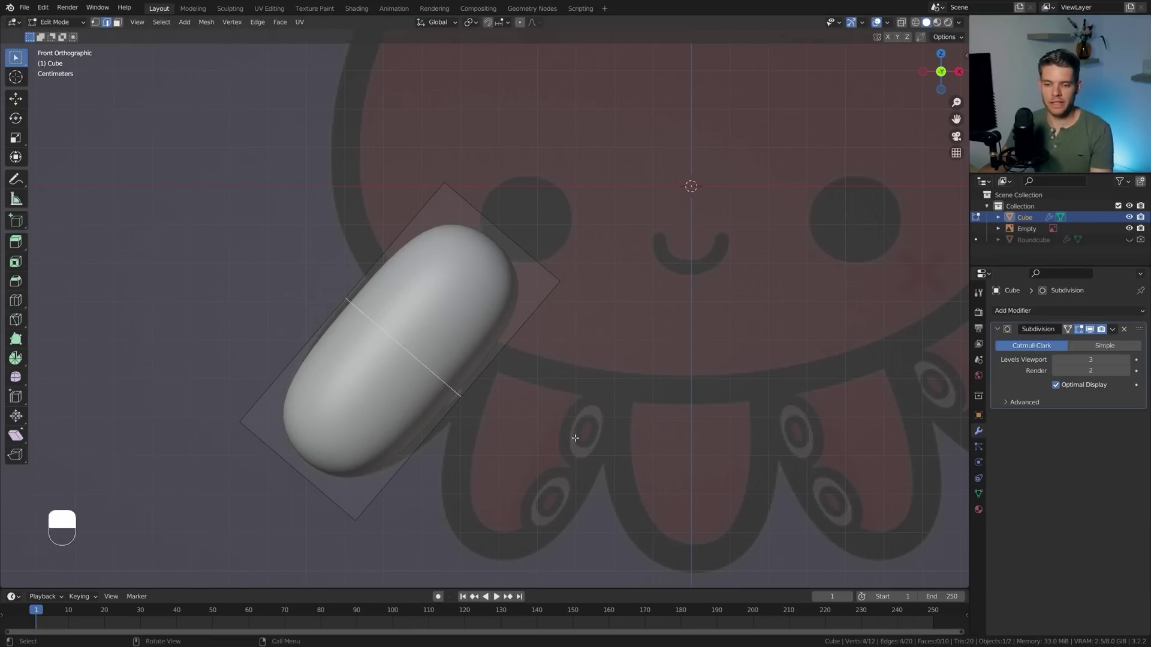
{"action": "left_click", "coordinate": [427, 452]}
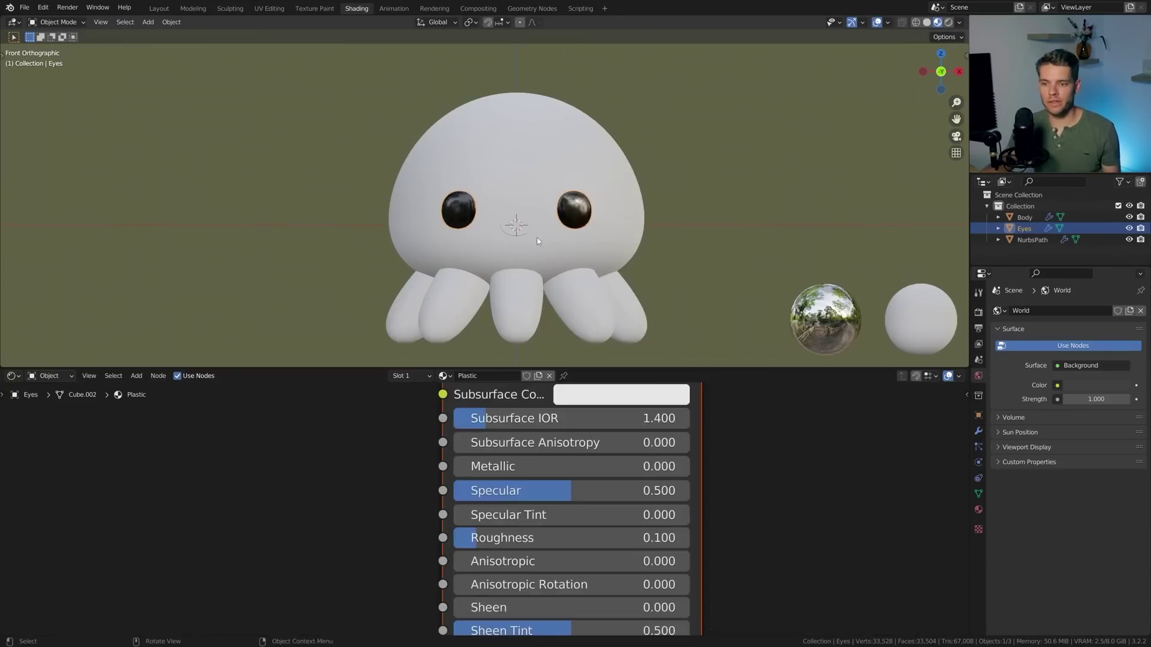
{"action": "double_click", "coordinate": [1029, 240]}
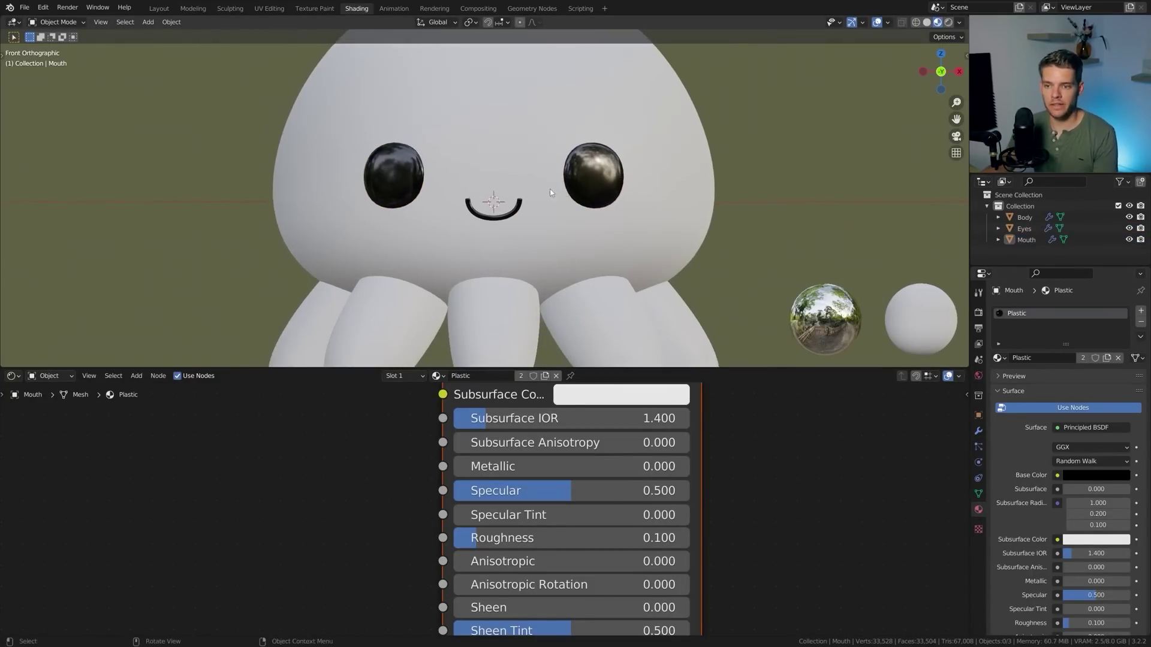
Step: Select the octopus Body, switch to Texture Paint, and use Flat viewport shading
{"action": "left_click", "coordinate": [503, 195]}
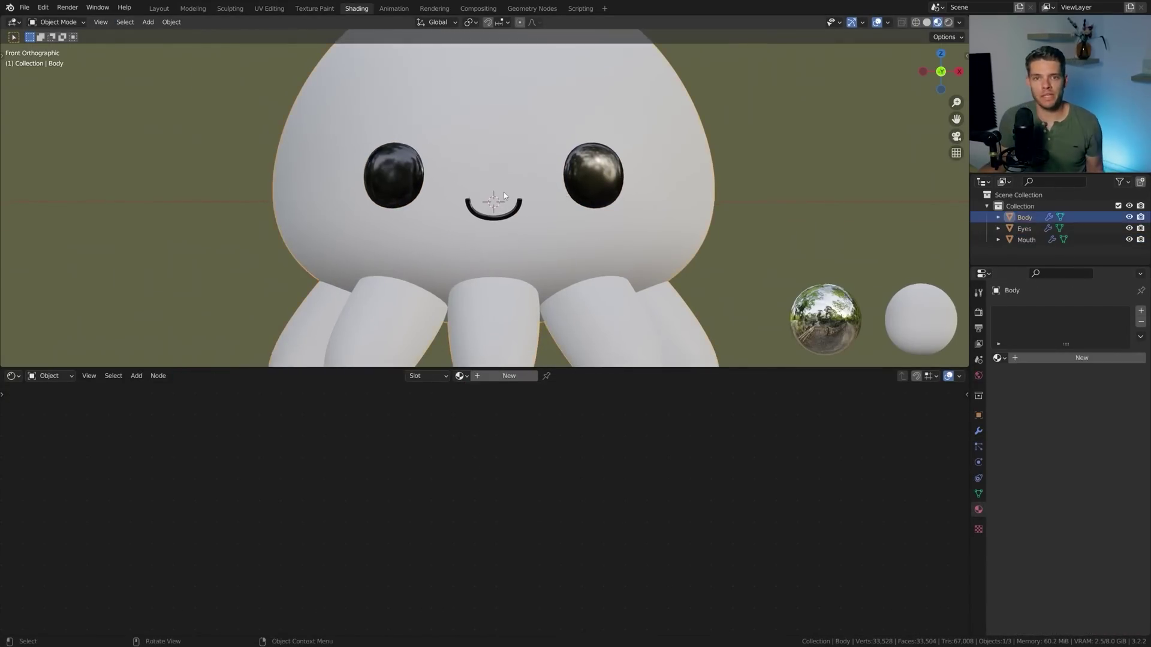
{"action": "left_click", "coordinate": [315, 9]}
{"action": "left_click", "coordinate": [940, 22]}
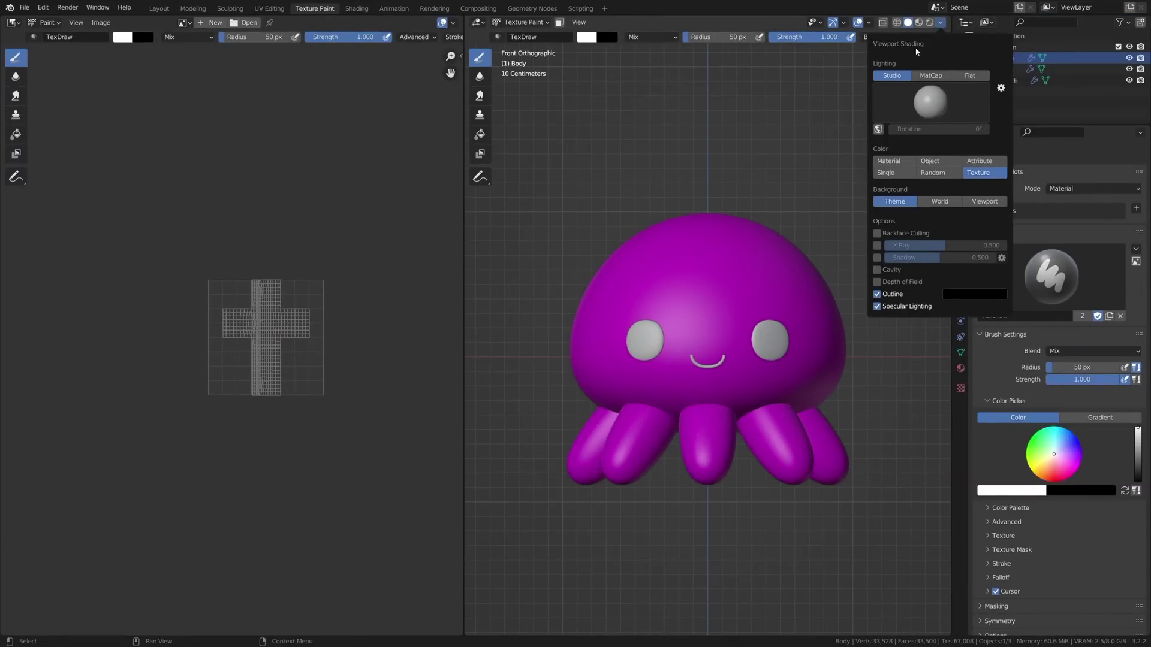
{"action": "left_click", "coordinate": [969, 75]}
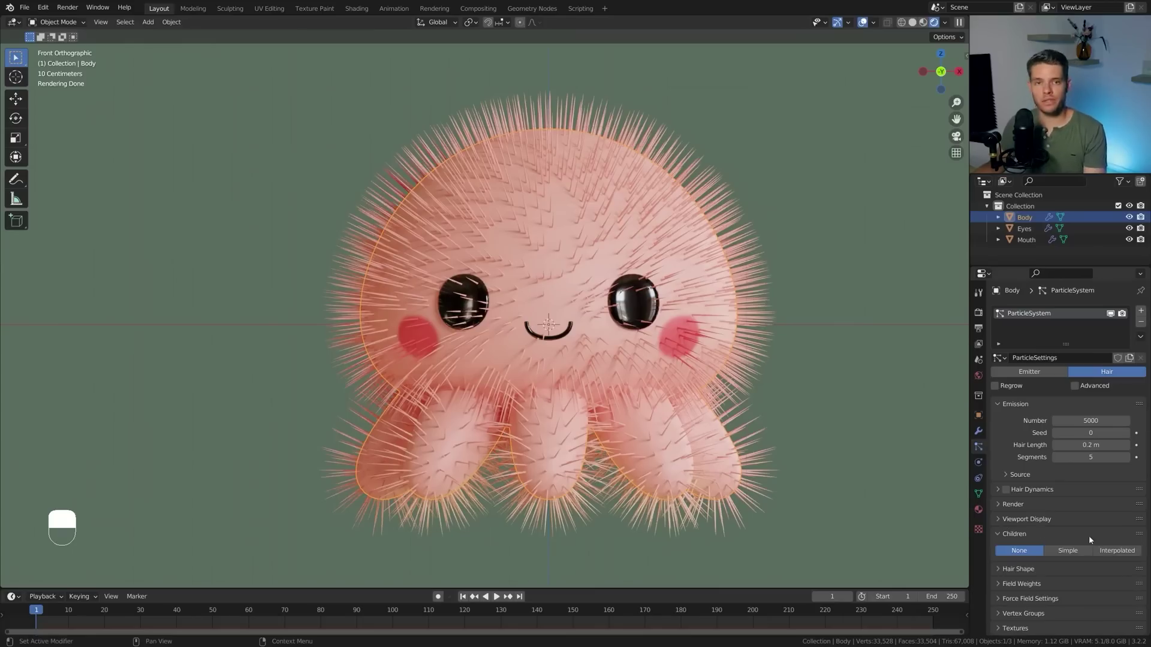
Step: Set the fur's children to Interpolated with a render amount of 30, then view from the front
{"action": "left_click", "coordinate": [1118, 550]}
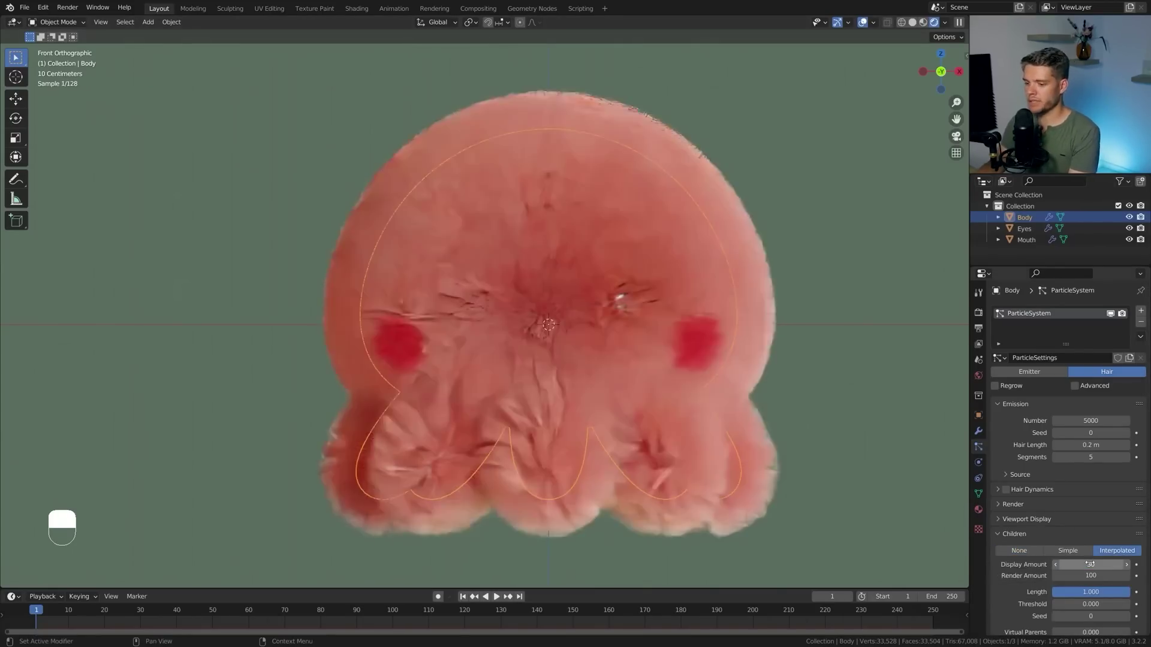
{"action": "left_click", "coordinate": [1073, 576]}
{"action": "type", "text": "30"}
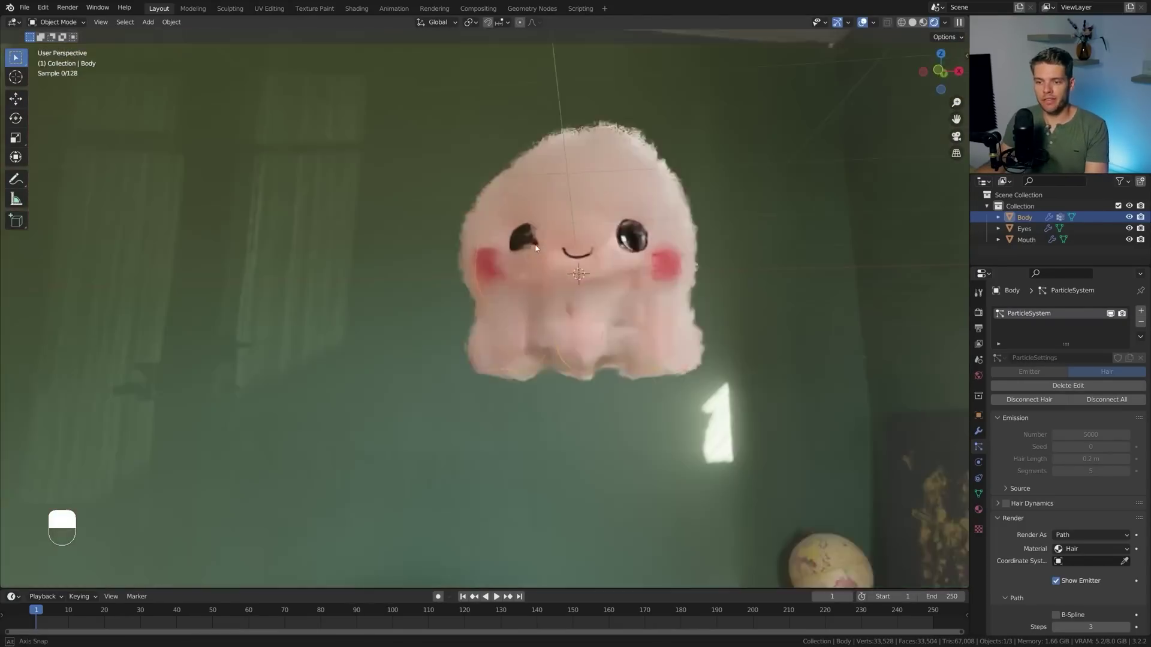
{"action": "key", "text": "KP_1"}
{"action": "scroll", "coordinate": [605, 99], "scroll_direction": "up", "scroll_amount": 4}
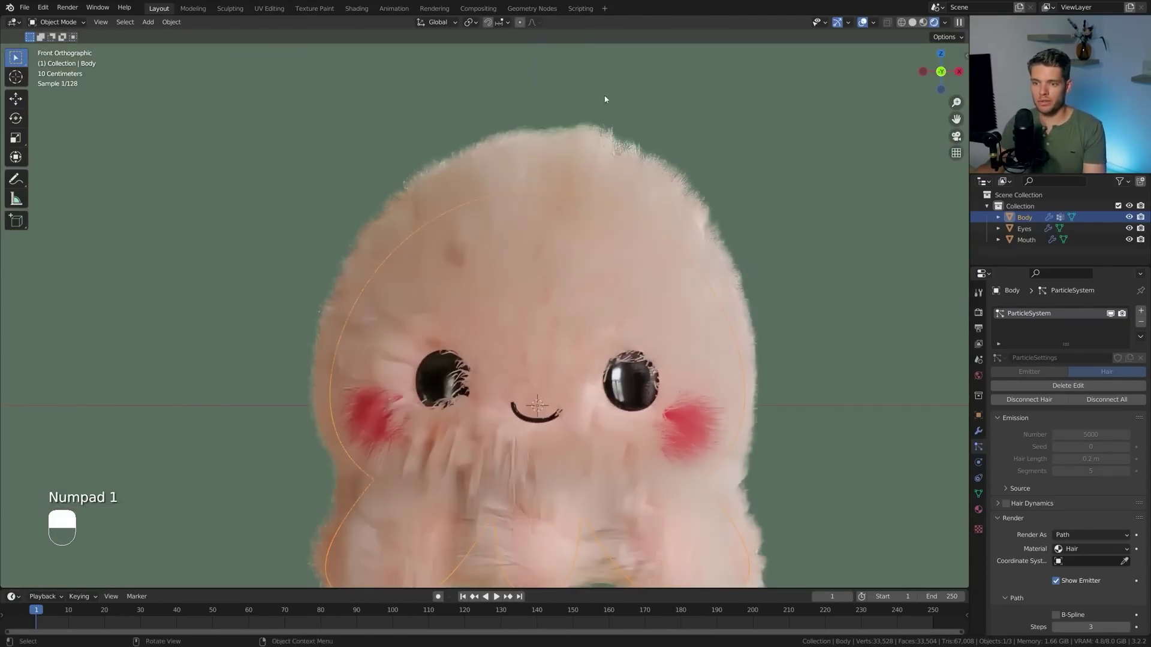
{"action": "scroll", "coordinate": [603, 150], "scroll_direction": "down", "scroll_amount": 4}
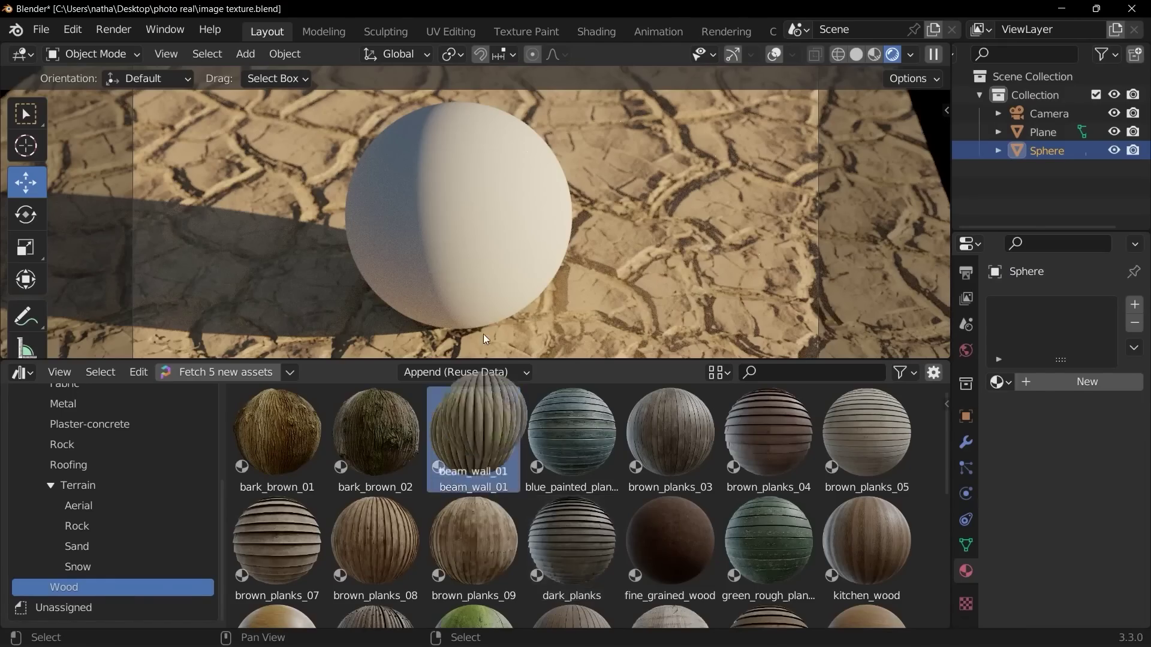
Step: Drag the beam_wall_01 wood material from the Asset Browser onto the sphere
{"action": "left_click_drag", "start_coordinate": [485, 339], "coordinate": [465, 210]}
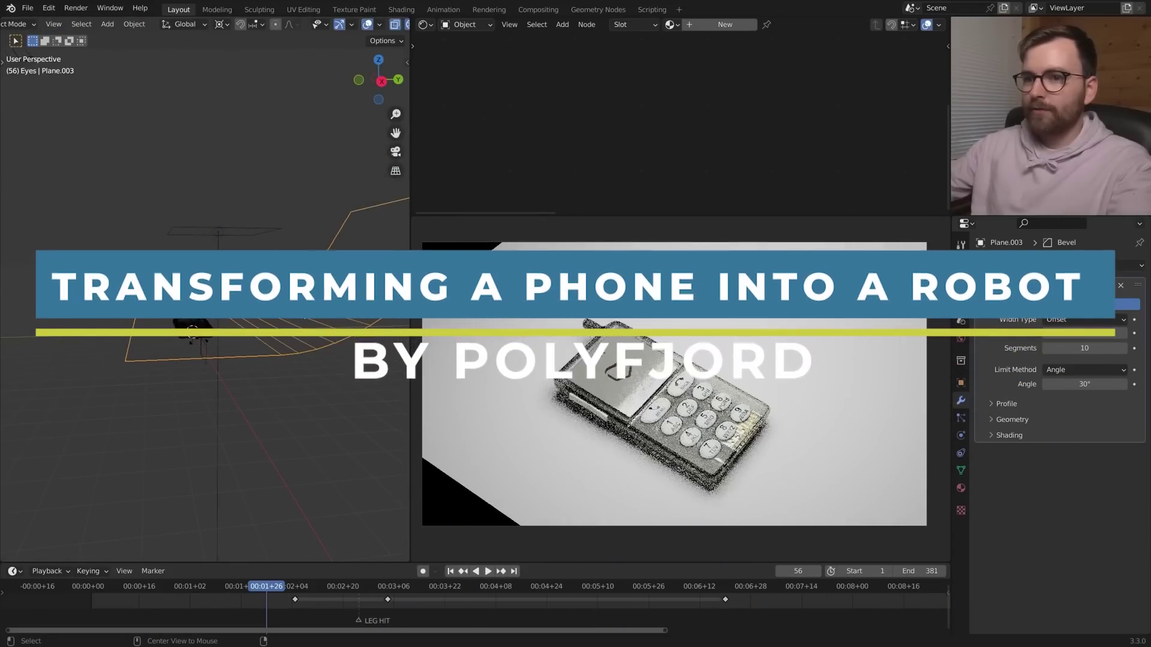
Step: Save the robot phone file and preview the unfolding animation starting from frame 45
{"action": "key", "text": "alt+a"}
{"action": "key", "text": "ctrl+s"}
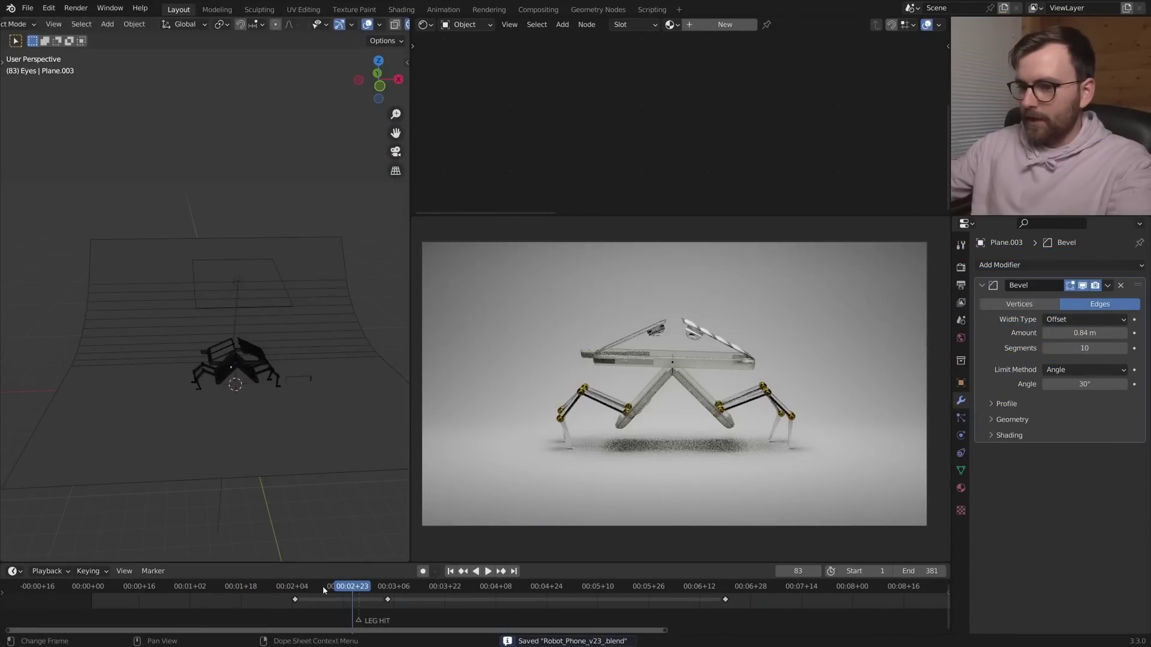
{"action": "left_click", "coordinate": [233, 587]}
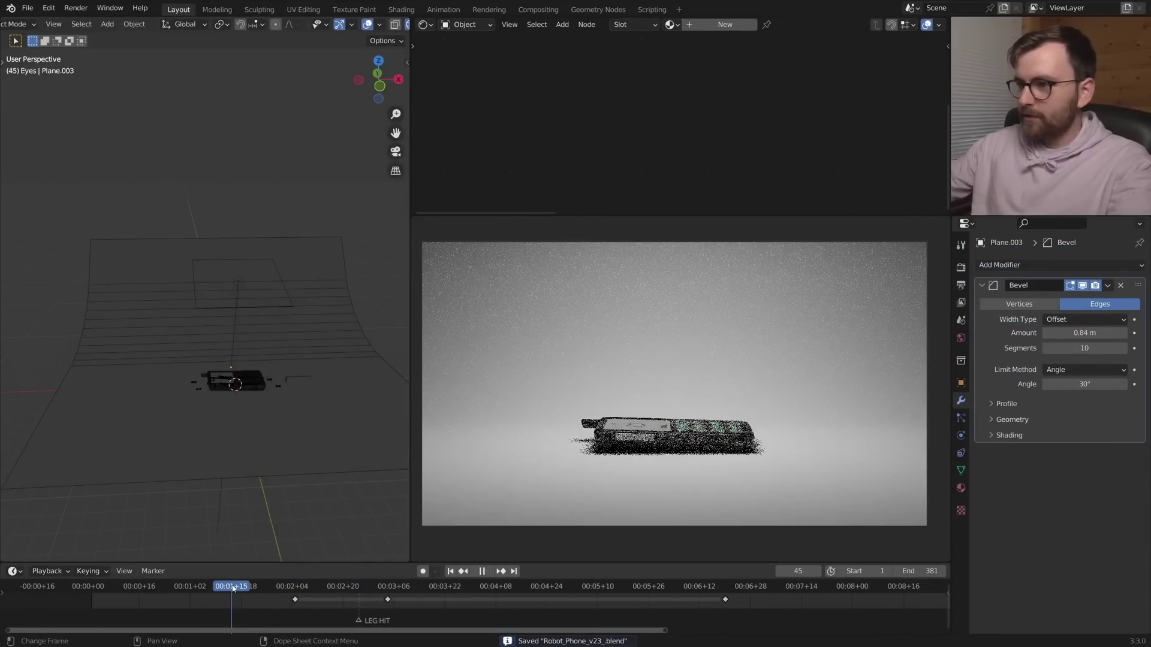
{"action": "left_click_drag", "start_coordinate": [286, 588], "coordinate": [365, 591]}
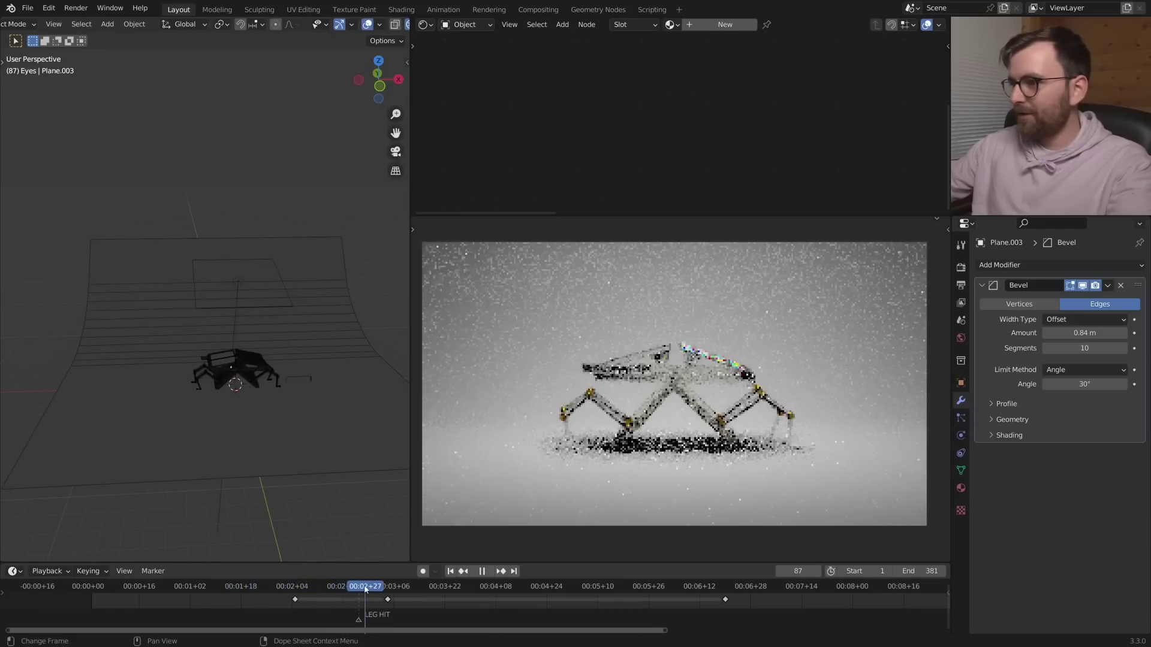
{"action": "key", "text": "ctrl+s"}
{"action": "key", "text": "space"}
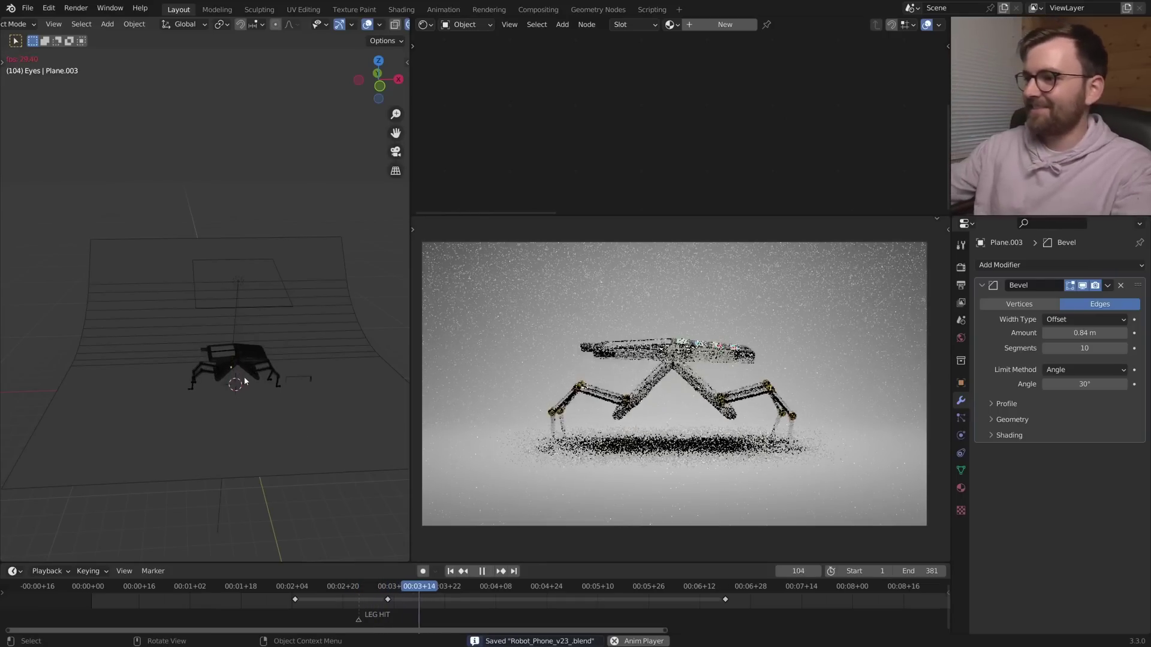
{"action": "key", "text": "space"}
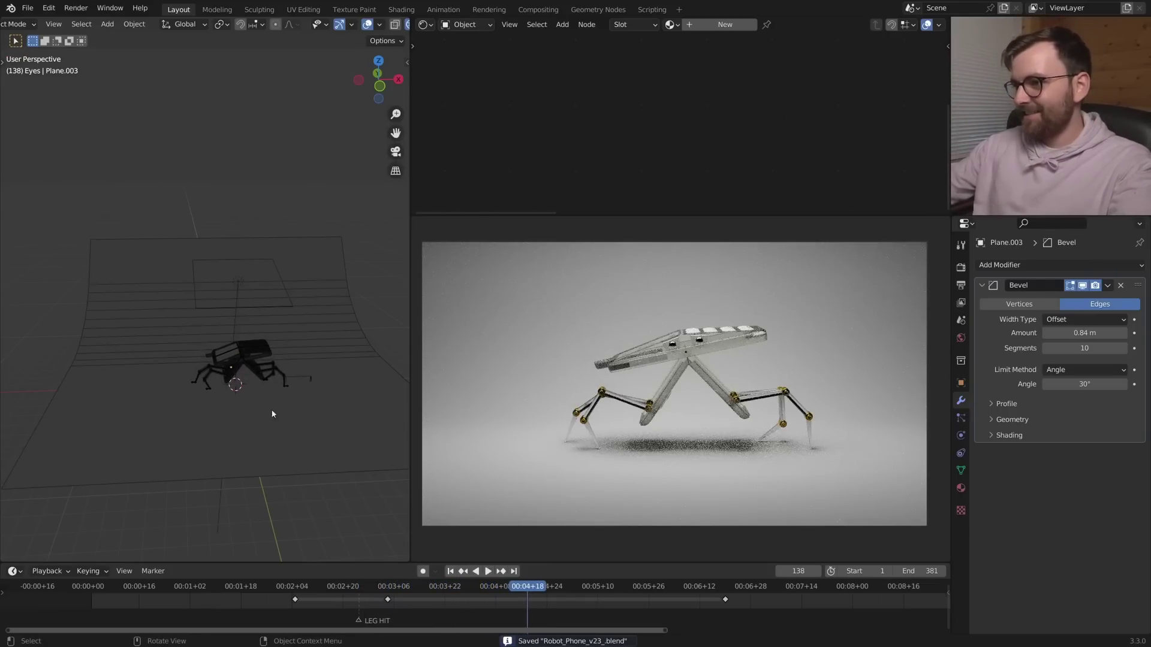
Step: Save again, then in see-through top view reposition the empty and start renaming it
{"action": "middle_click_drag", "start_coordinate": [252, 393], "coordinate": [197, 427]}
{"action": "key", "text": "alt+z"}
{"action": "key", "text": "alt+z"}
{"action": "key", "text": "alt+z"}
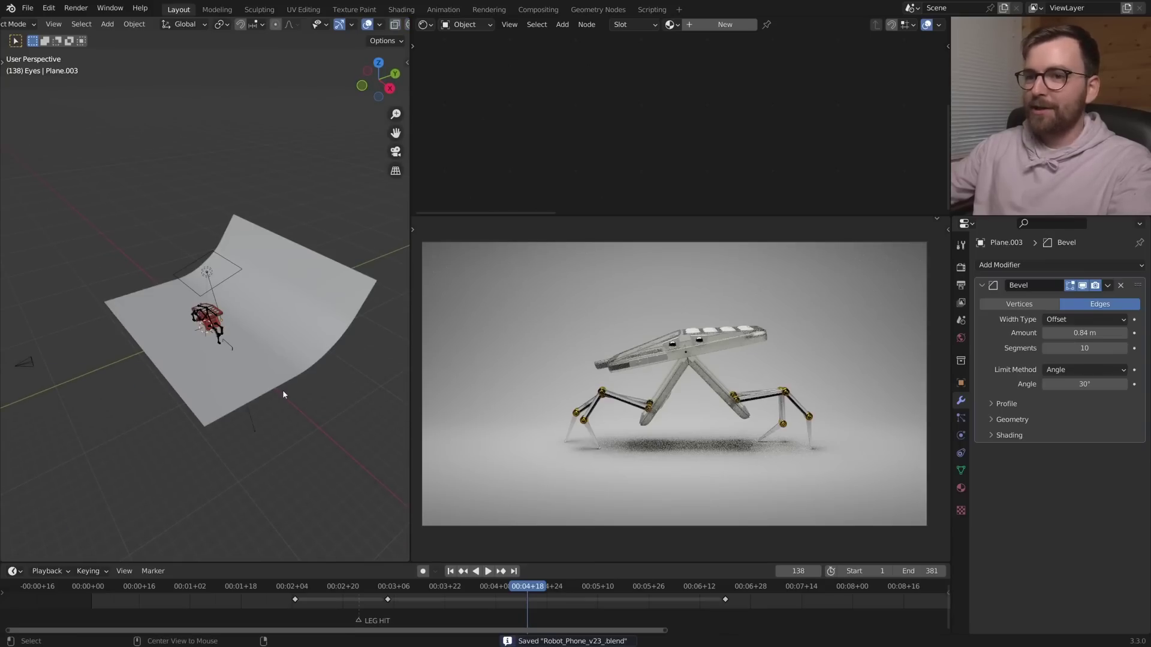
{"action": "key", "text": "ctrl+s"}
{"action": "scroll", "coordinate": [271, 411], "scroll_direction": "up", "scroll_amount": 2}
{"action": "middle_click_drag", "start_coordinate": [246, 408], "coordinate": [255, 396], "text": "shift"}
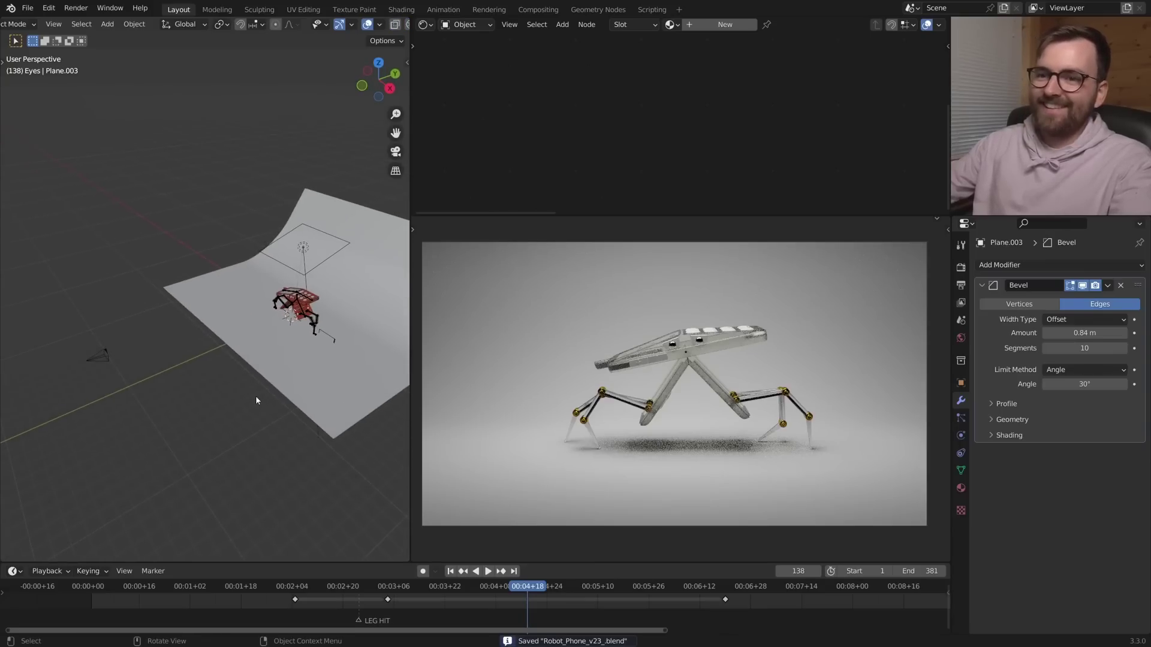
{"action": "left_click", "coordinate": [99, 359]}
{"action": "key", "text": "KP_7"}
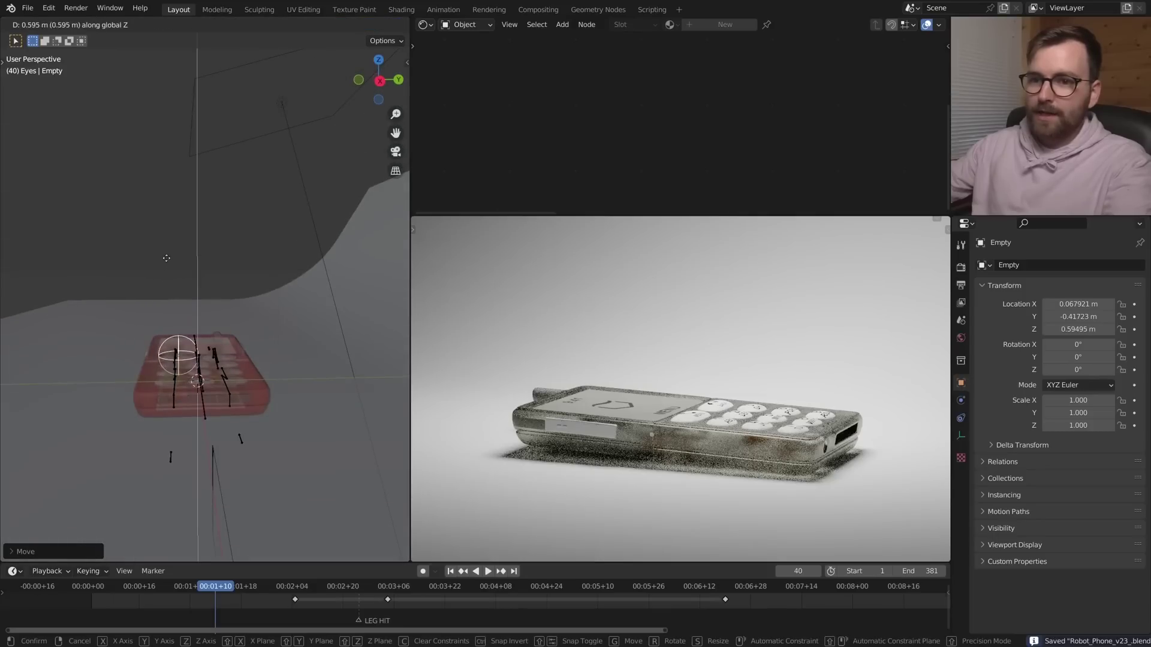
{"action": "left_click", "coordinate": [166, 258]}
{"action": "middle_click_drag", "start_coordinate": [166, 258], "coordinate": [300, 396]}
{"action": "key", "text": "F2"}
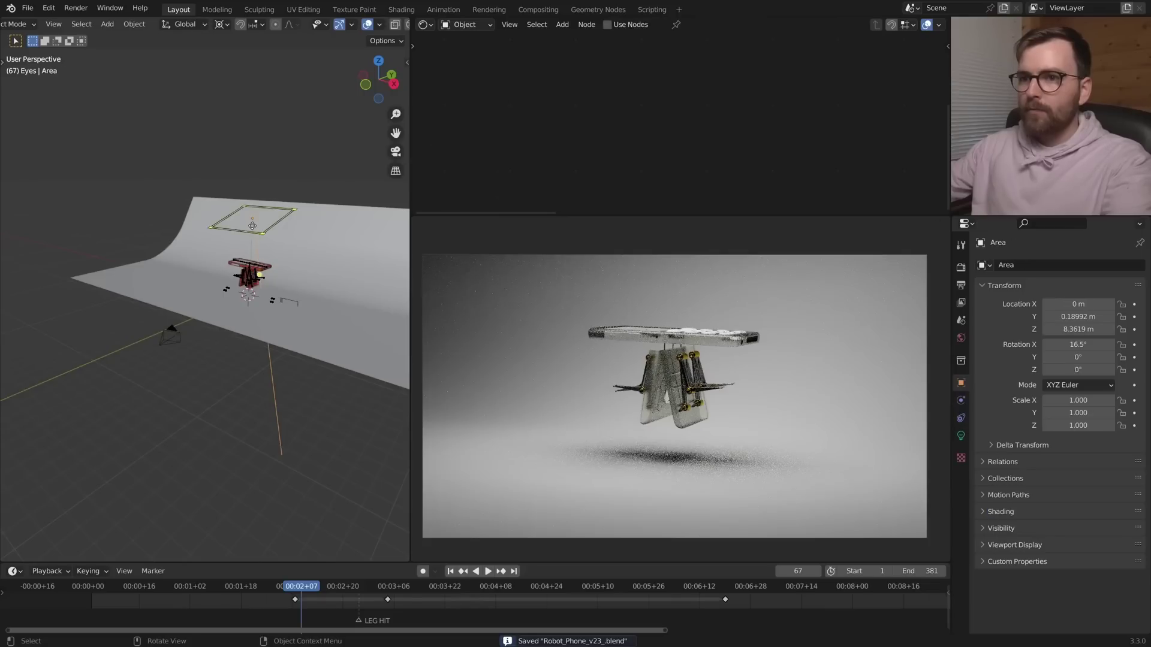
Step: Raise the area light along Z, check render sampling, and render the frame with motion blur
{"action": "middle_click_drag", "start_coordinate": [228, 384], "coordinate": [251, 361]}
{"action": "key", "text": "g"}
{"action": "key", "text": "z"}
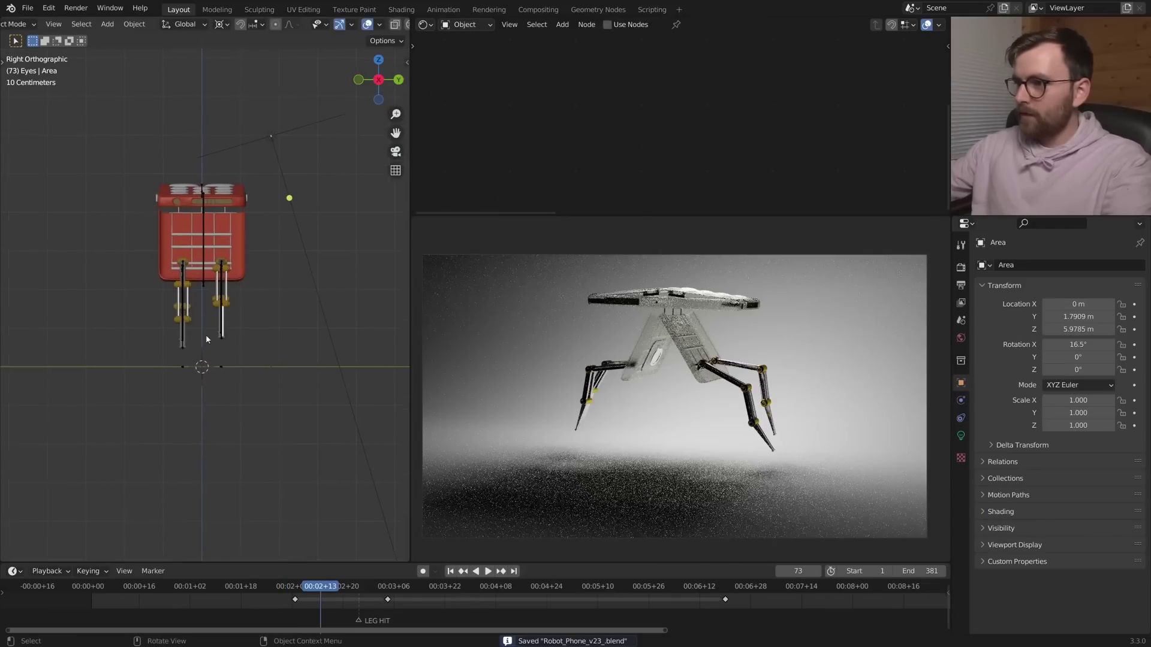
{"action": "middle_click_drag", "start_coordinate": [206, 334], "coordinate": [281, 374]}
{"action": "middle_click_drag", "start_coordinate": [293, 422], "coordinate": [244, 403]}
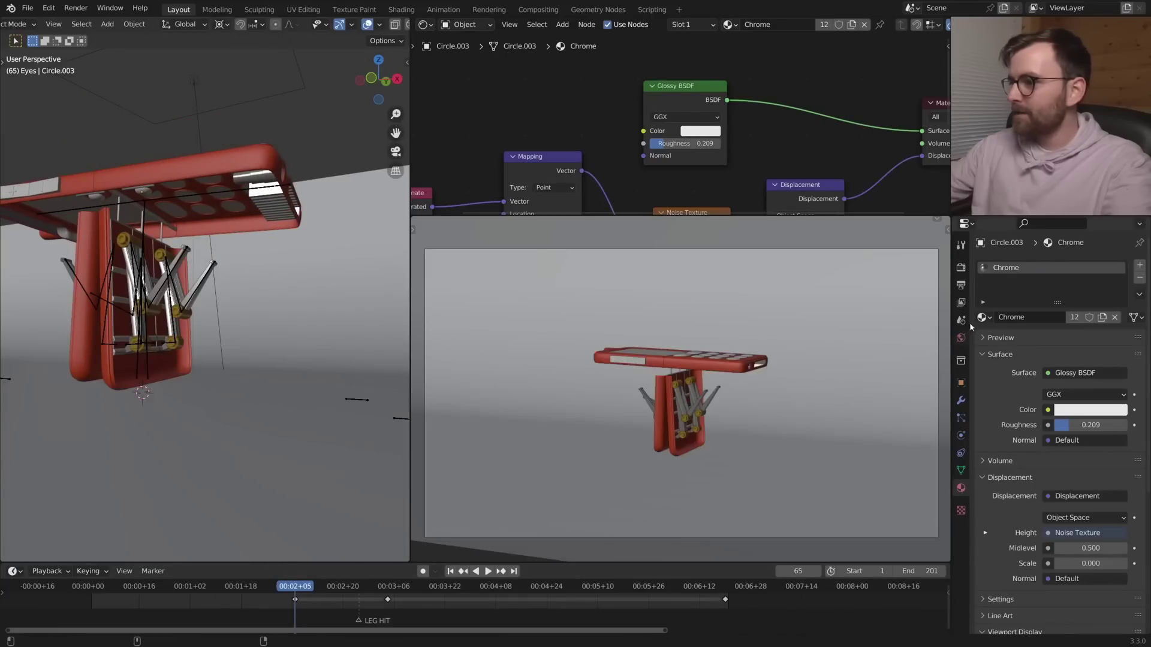
{"action": "left_click", "coordinate": [961, 267]}
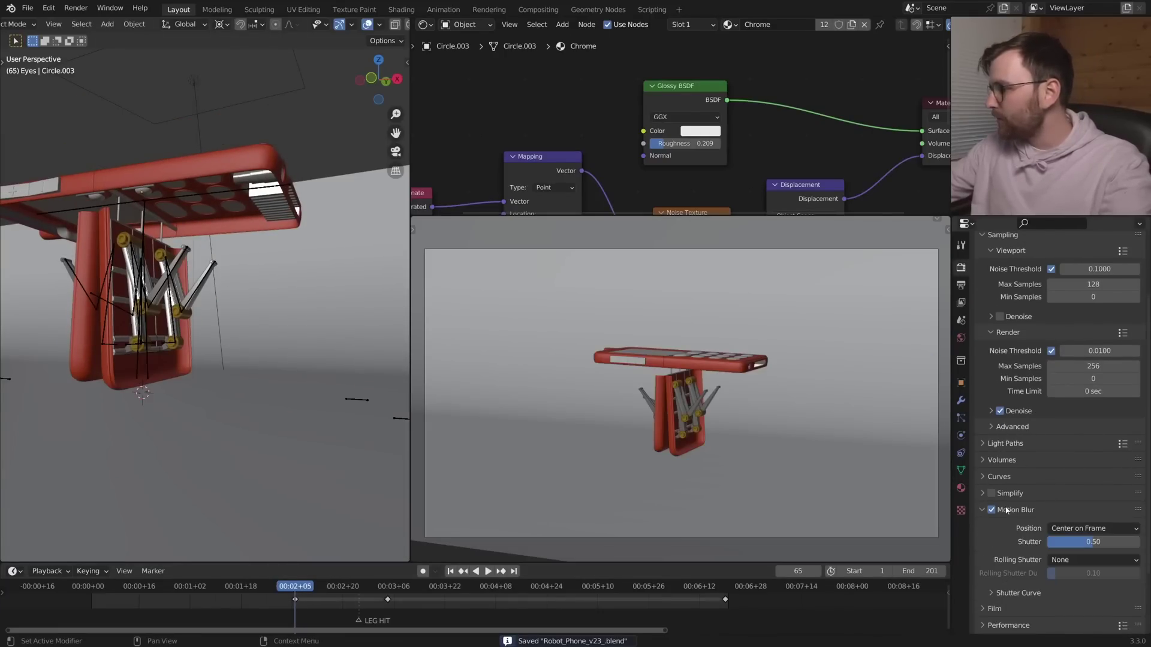
{"action": "key", "text": "F12"}
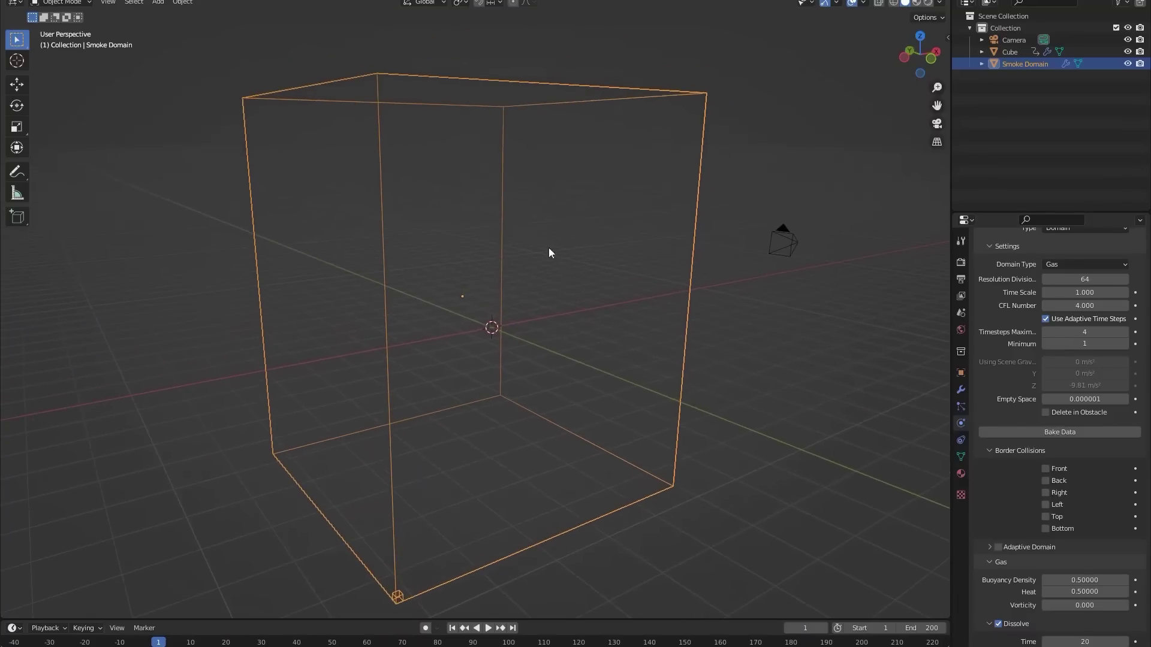
Step: Stop the smoke simulation playback and select the displaced Cube inside the domain
{"action": "middle_click_drag", "start_coordinate": [553, 332], "coordinate": [533, 336]}
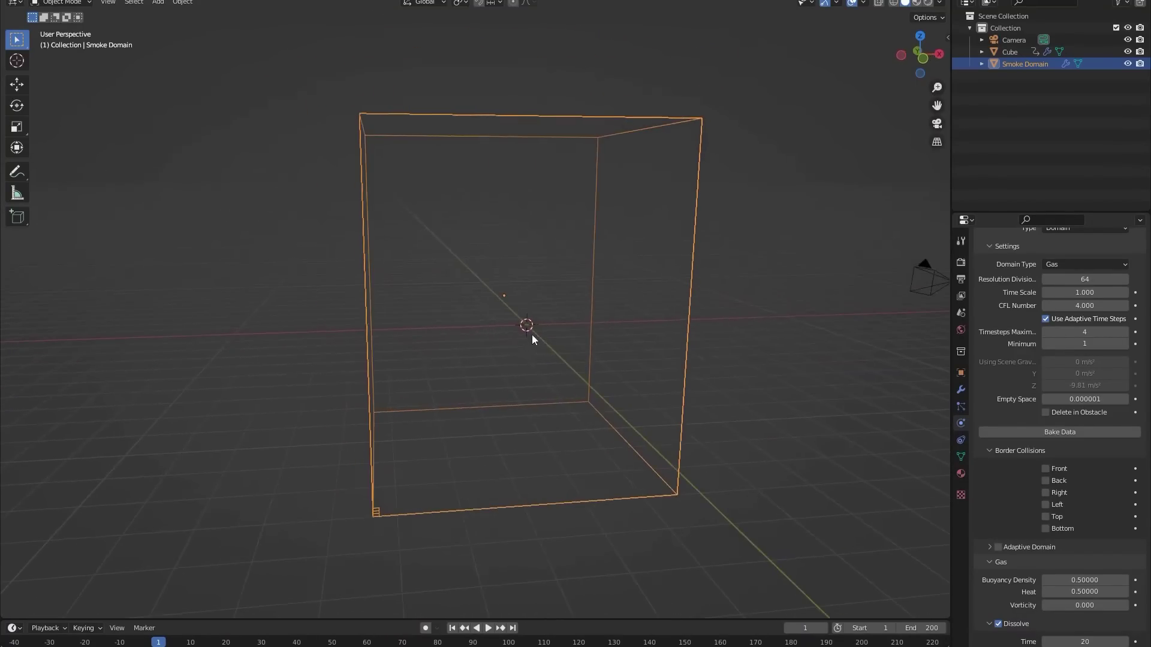
{"action": "key", "text": "space"}
{"action": "left_click", "coordinate": [552, 332]}
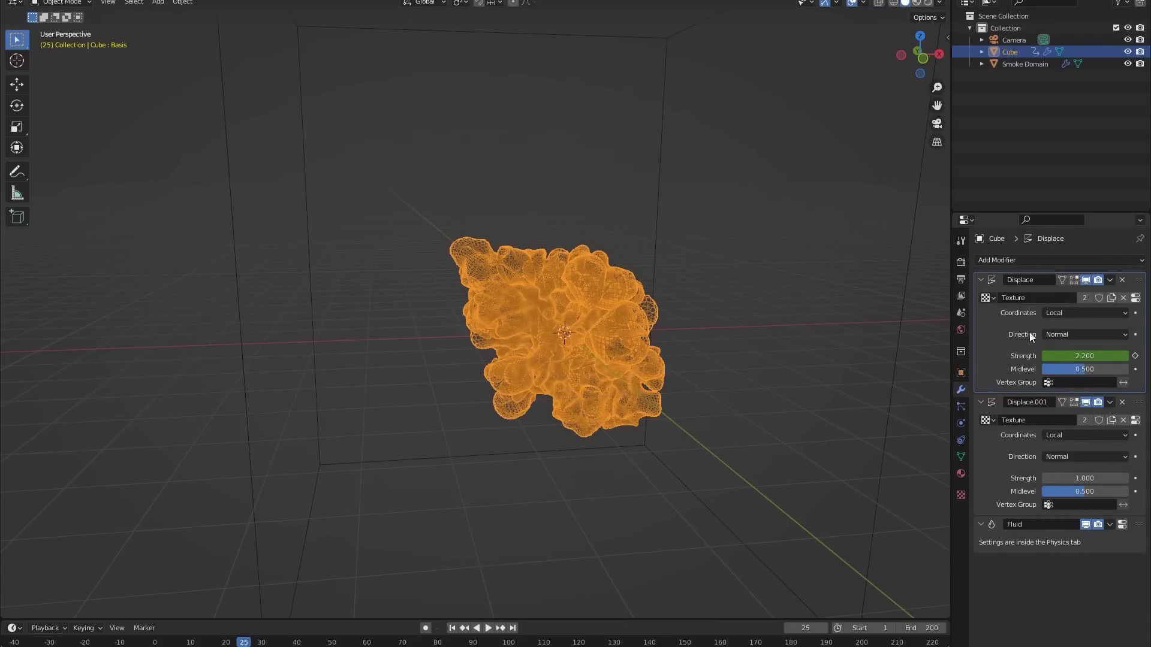
{"action": "middle_click_drag", "start_coordinate": [781, 420], "coordinate": [693, 338]}
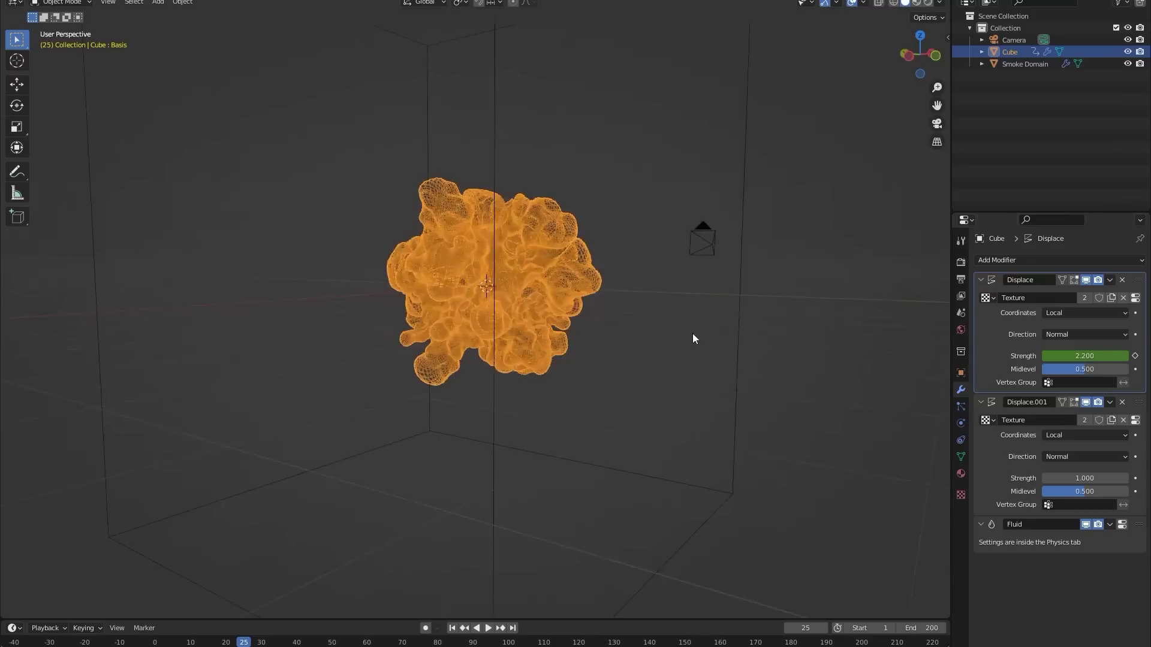
Step: Select the Smoke Domain and review its Gas fluid settings, keeping the cache type Modular
{"action": "left_click", "coordinate": [757, 309]}
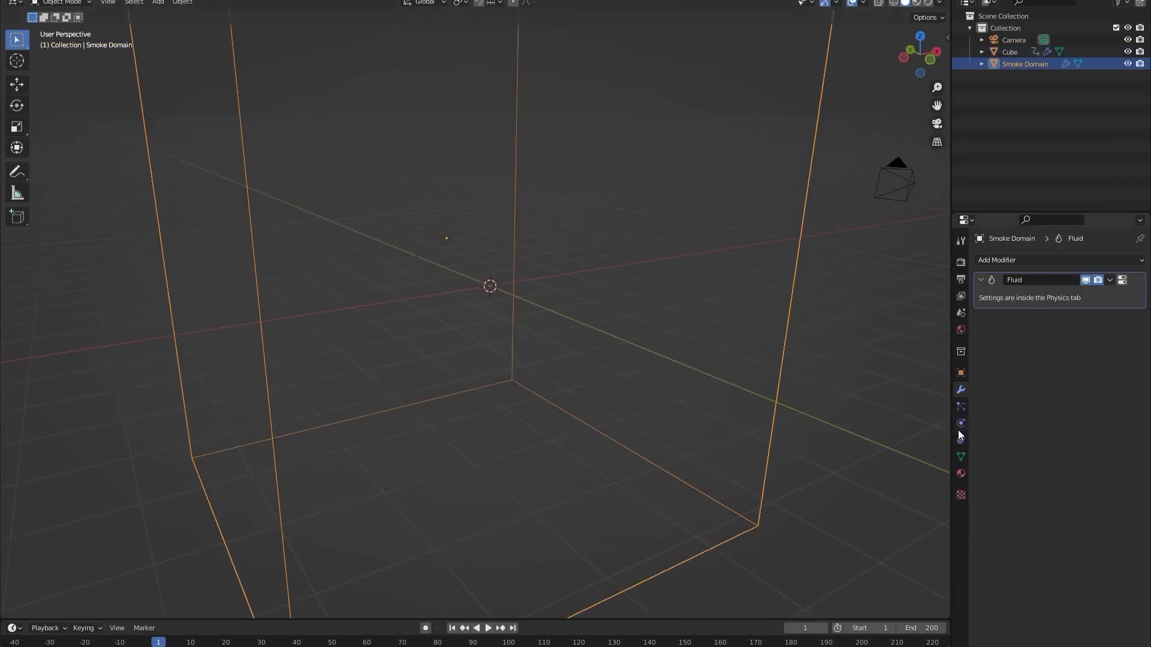
{"action": "scroll", "coordinate": [1023, 442], "scroll_direction": "down", "scroll_amount": 6}
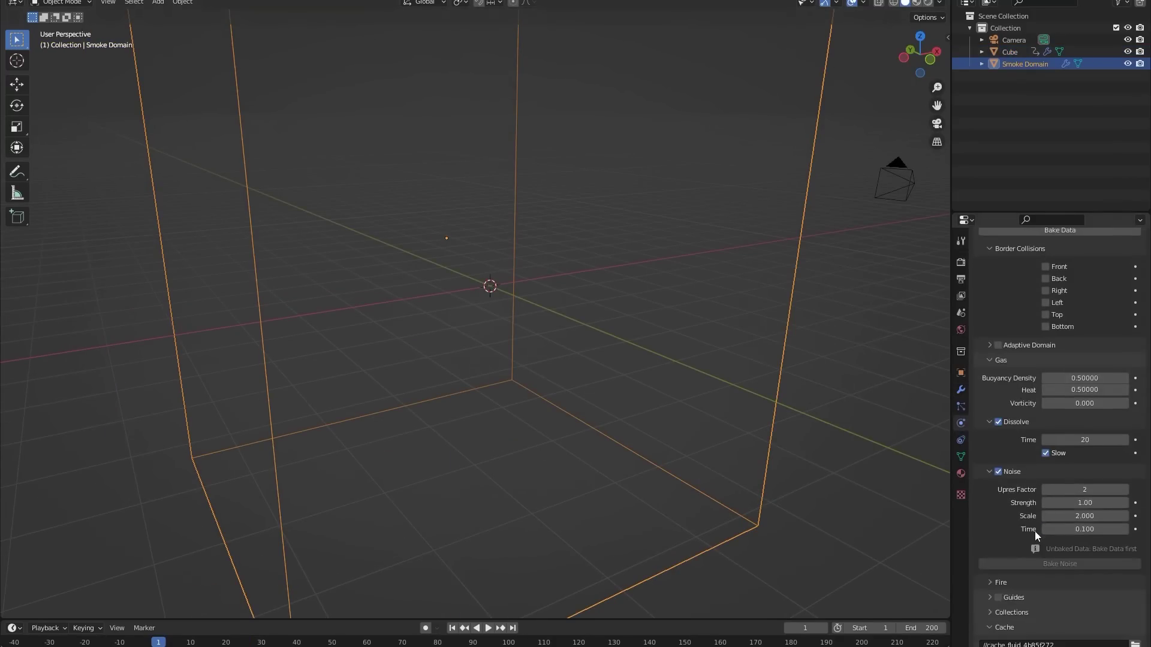
{"action": "left_click", "coordinate": [1082, 610]}
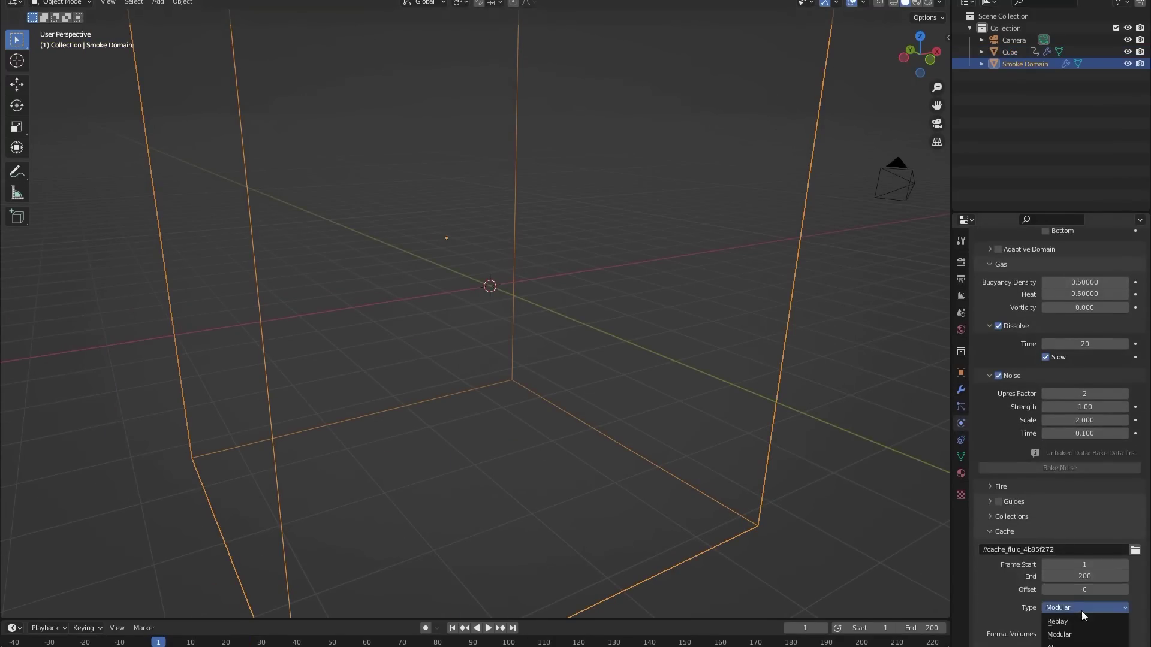
{"action": "left_click", "coordinate": [1081, 610]}
{"action": "scroll", "coordinate": [1073, 608], "scroll_direction": "down", "scroll_amount": 1}
{"action": "scroll", "coordinate": [1046, 611], "scroll_direction": "up", "scroll_amount": 2}
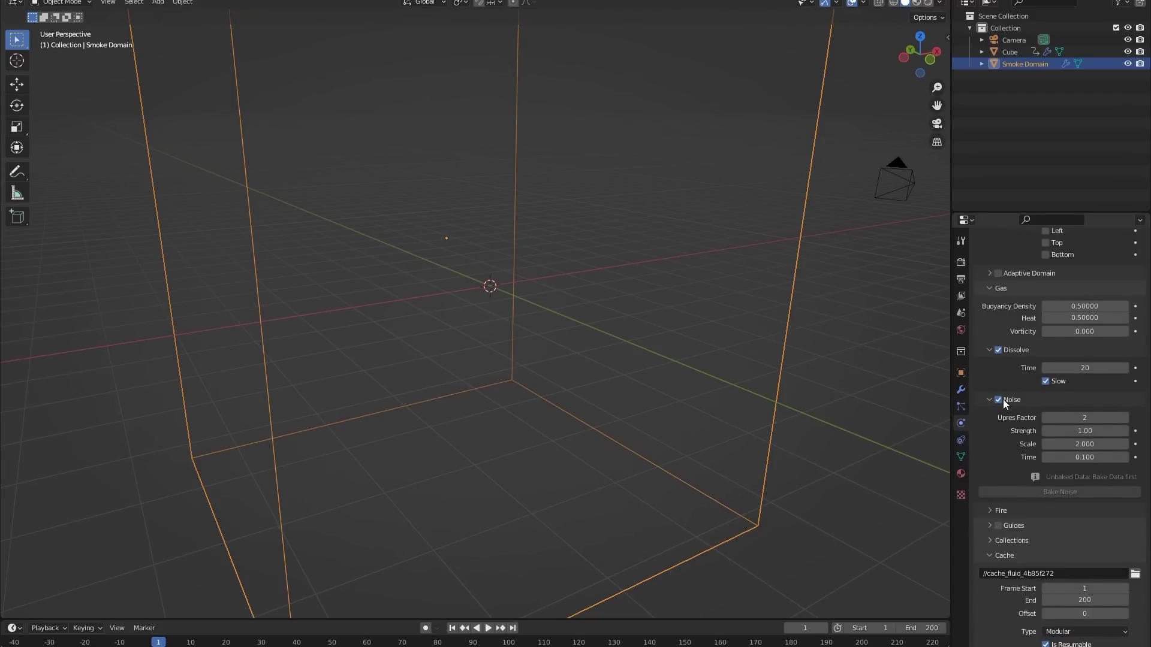
{"action": "scroll", "coordinate": [989, 400], "scroll_direction": "up", "scroll_amount": 7}
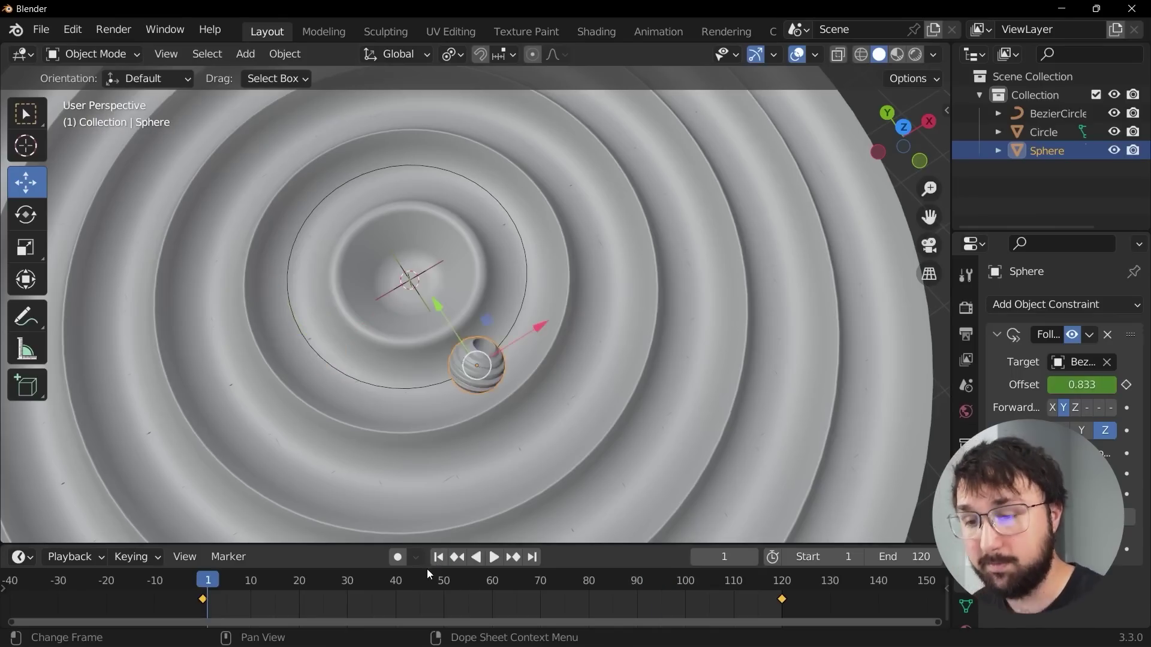
Step: Save the scene as save.blend and turn the viewport overlays back on
{"action": "middle_click_drag", "start_coordinate": [492, 444], "coordinate": [613, 416]}
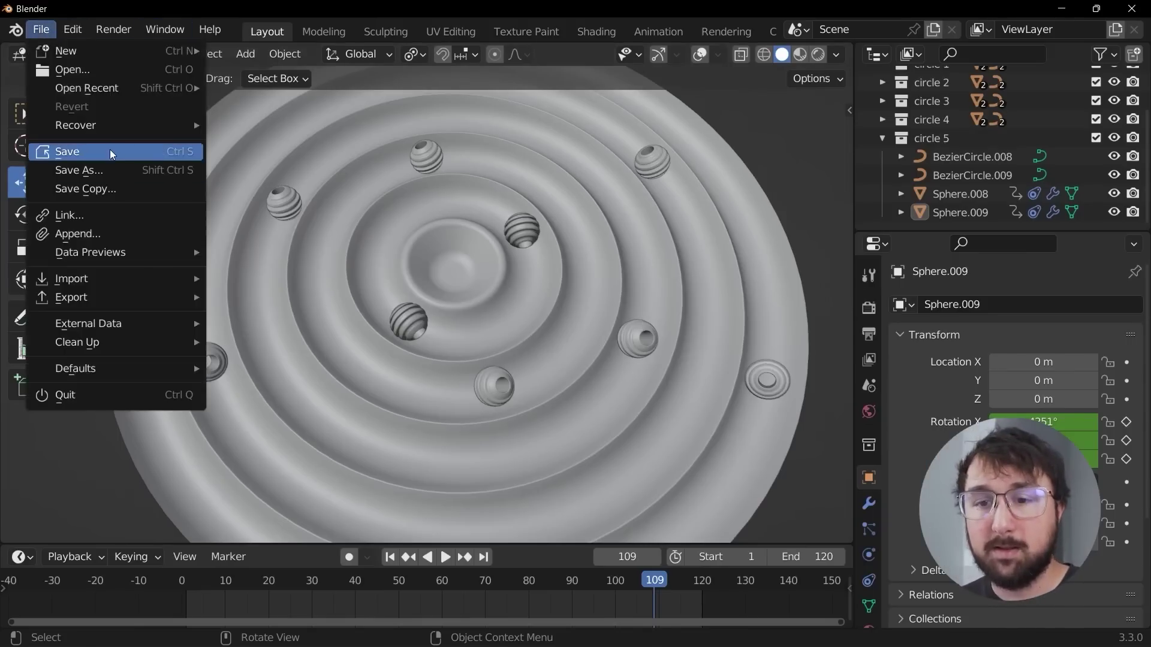
{"action": "left_click", "coordinate": [66, 149]}
{"action": "key", "text": "Return"}
{"action": "key", "text": "shift+alt+z"}
{"action": "middle_click_drag", "start_coordinate": [442, 510], "coordinate": [620, 296]}
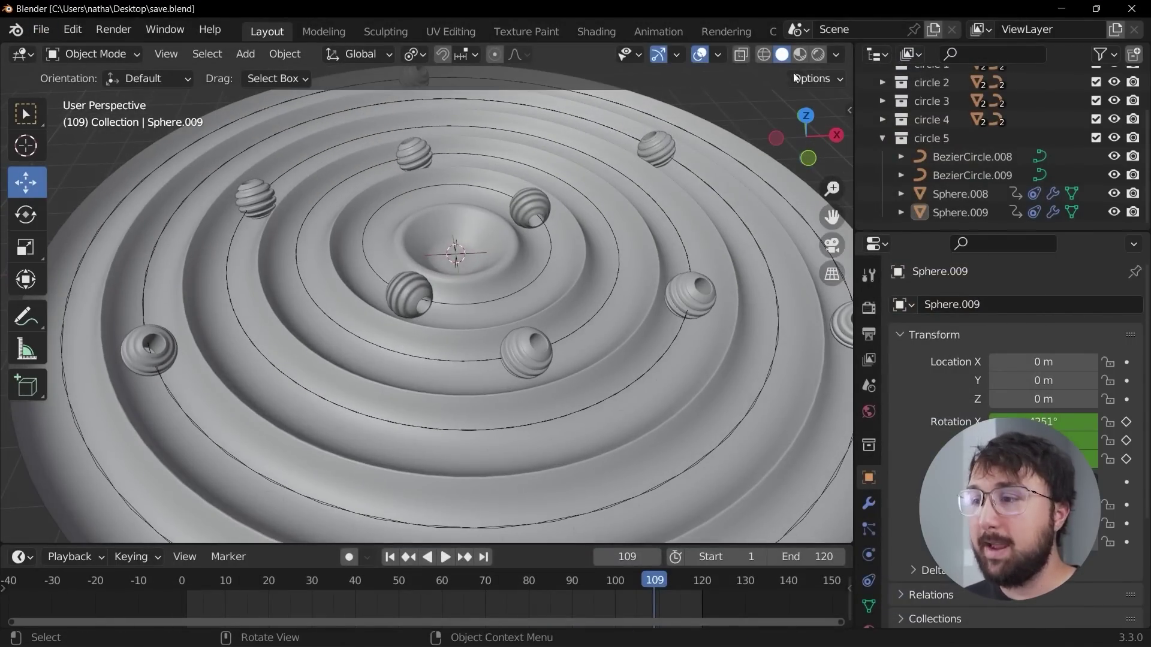
{"action": "scroll", "coordinate": [579, 308], "scroll_direction": "down", "scroll_amount": 2}
Step: Add a camera aligned to the view, tilt it, and make it orthographic with a larger scale
{"action": "key", "text": "shift+a"}
{"action": "left_click", "coordinate": [482, 477]}
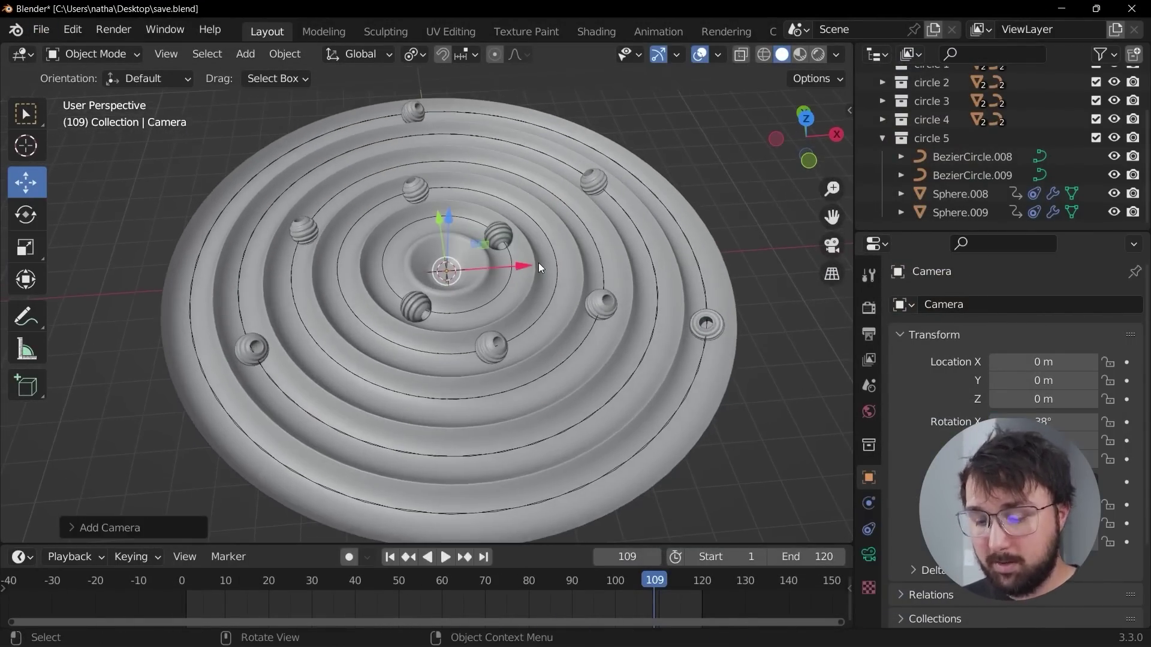
{"action": "key", "text": "ctrl+alt+KP_0"}
{"action": "key", "text": "r"}
{"action": "key", "text": "r"}
{"action": "left_click", "coordinate": [542, 265]}
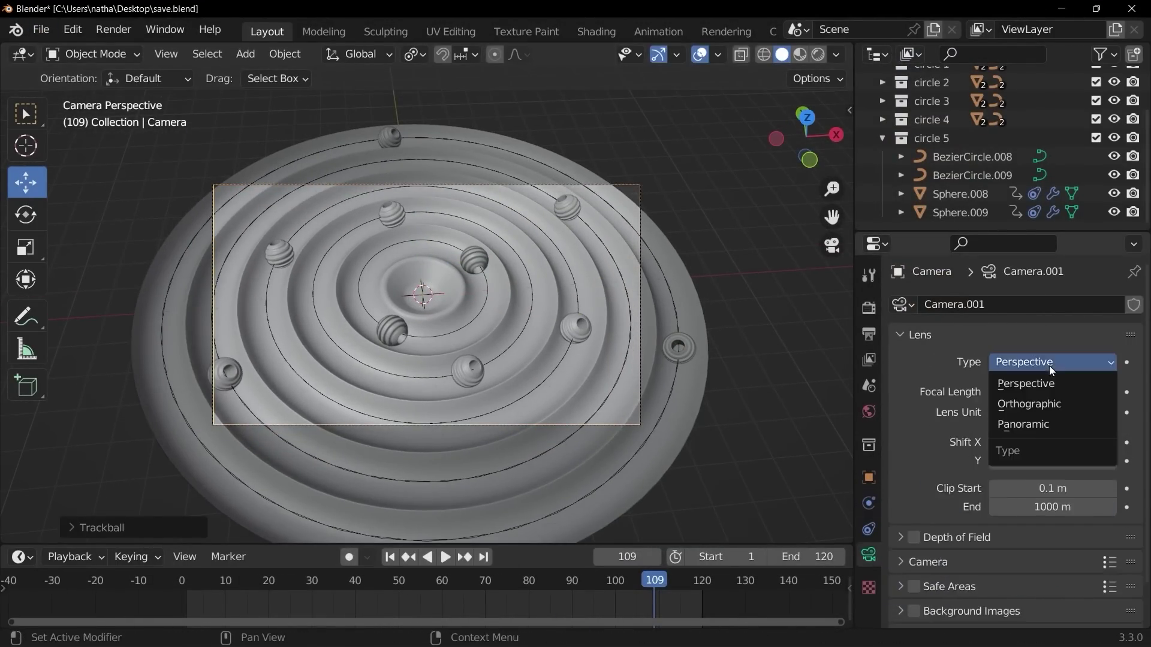
{"action": "left_click", "coordinate": [1029, 404]}
{"action": "left_click_drag", "start_coordinate": [1025, 392], "coordinate": [1056, 392]}
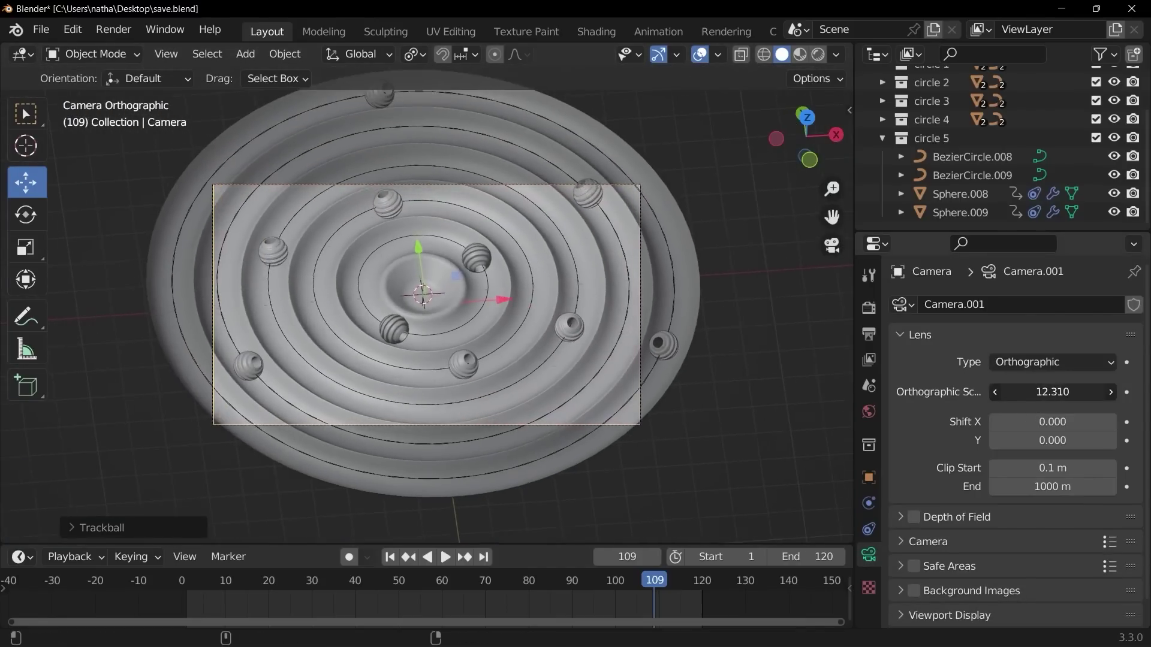
{"action": "left_click", "coordinate": [491, 304]}
Step: Select the rippled disc Circle, look through the camera again, and enter Edit Mode on it
{"action": "middle_click_drag", "start_coordinate": [491, 304], "coordinate": [530, 330]}
{"action": "left_click", "coordinate": [530, 330]}
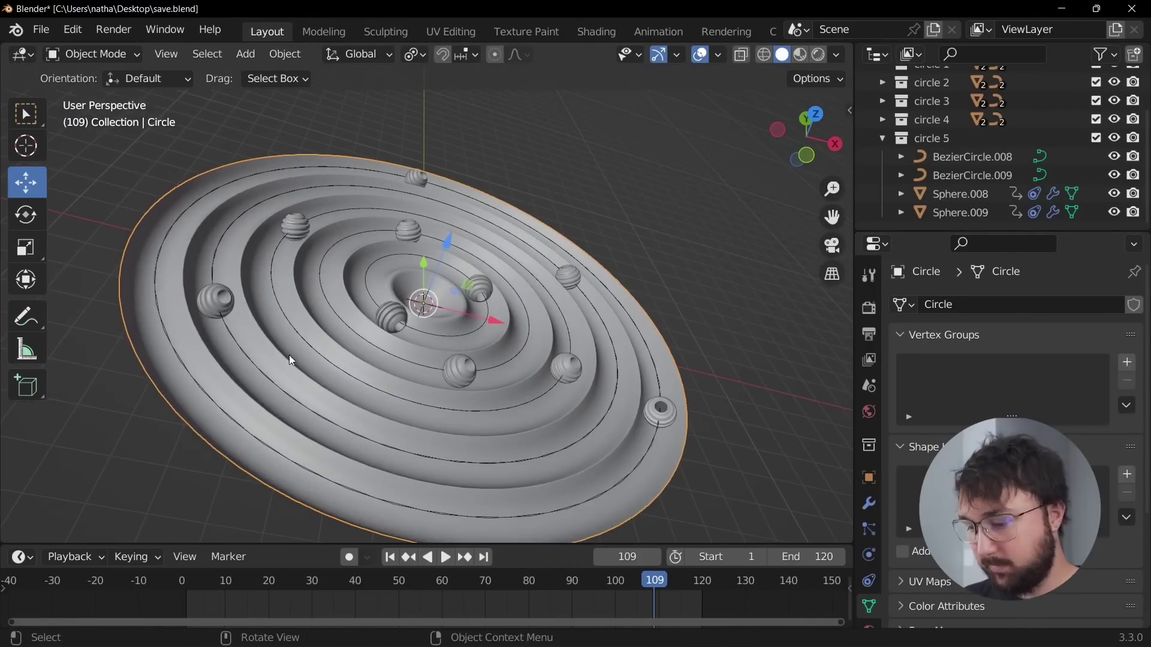
{"action": "key", "text": "KP_0"}
{"action": "key", "text": "Tab"}
{"action": "scroll", "coordinate": [522, 304], "scroll_direction": "up", "scroll_amount": 5}
{"action": "scroll", "coordinate": [607, 333], "scroll_direction": "down", "scroll_amount": 5}
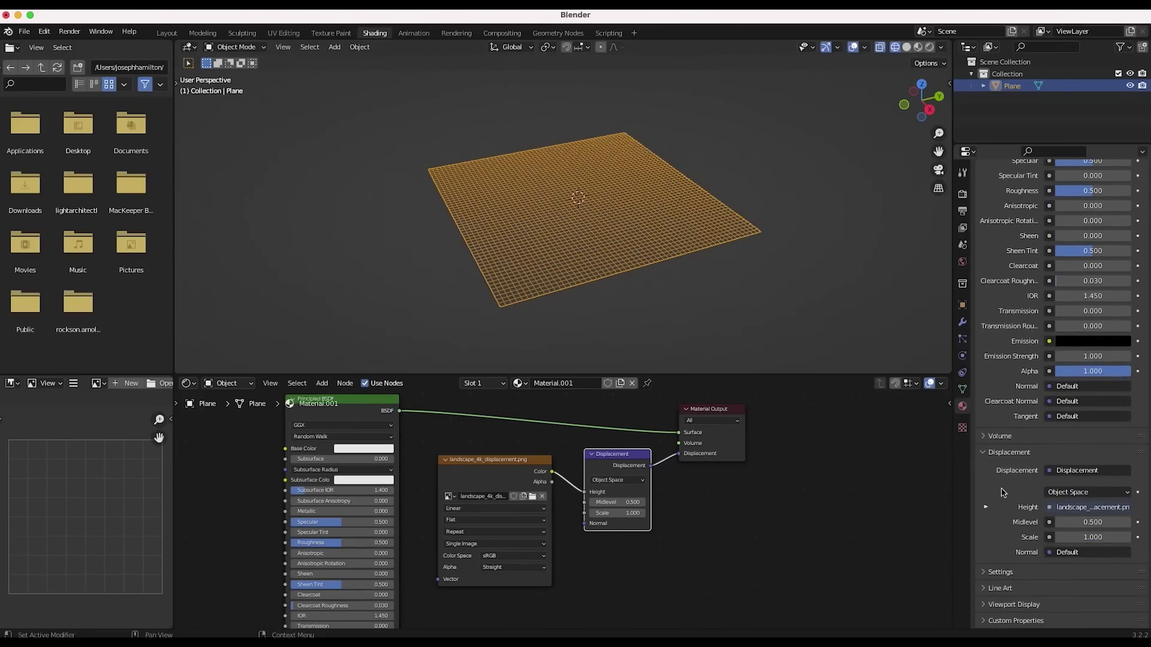
Step: Set the world colour to a Sky Texture and preview the plane in Rendered shading from the side
{"action": "left_click", "coordinate": [1001, 572]}
{"action": "scroll", "coordinate": [1027, 483], "scroll_direction": "down", "scroll_amount": 5}
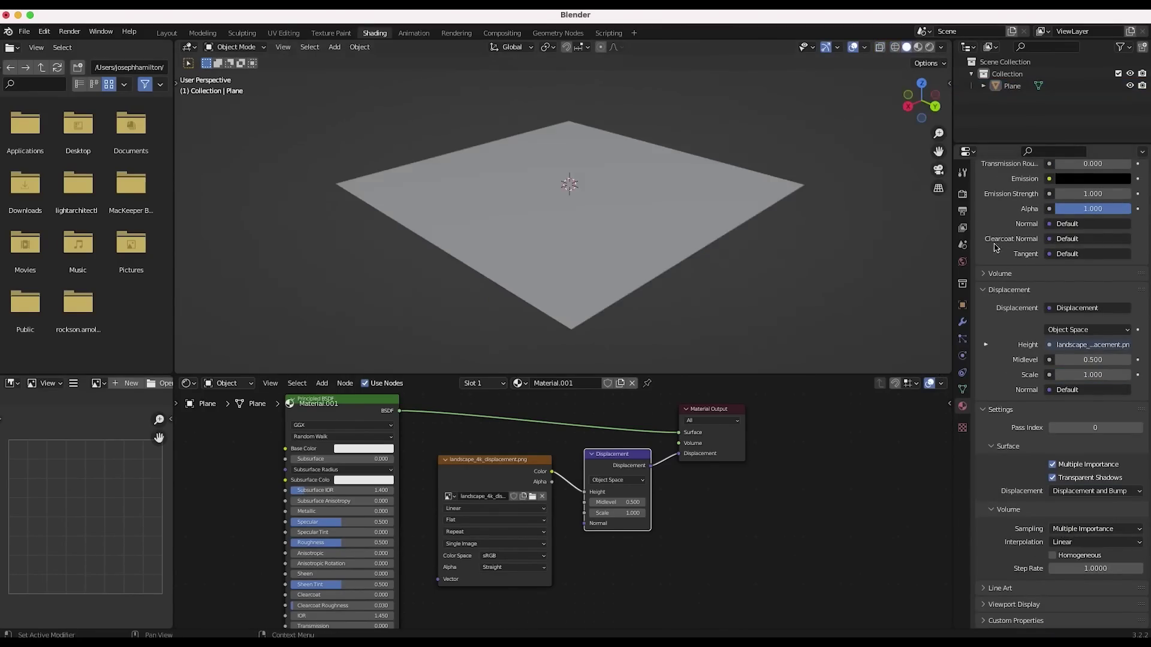
{"action": "left_click", "coordinate": [963, 262]}
{"action": "left_click", "coordinate": [1088, 268]}
{"action": "left_click", "coordinate": [826, 324]}
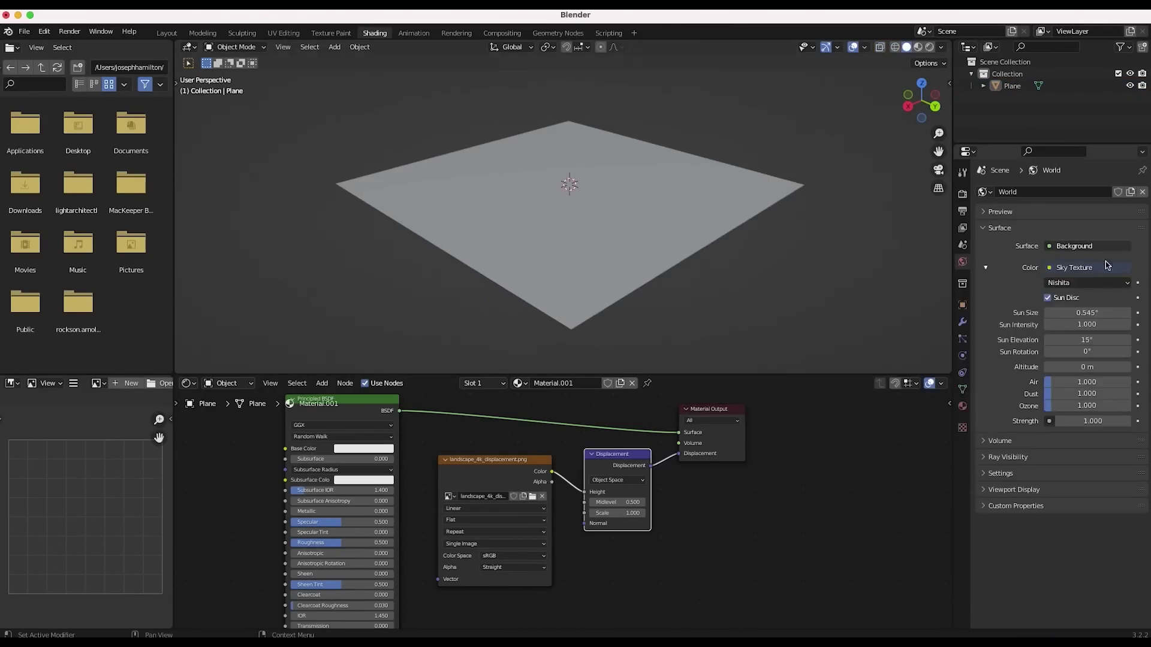
{"action": "left_click", "coordinate": [962, 195]}
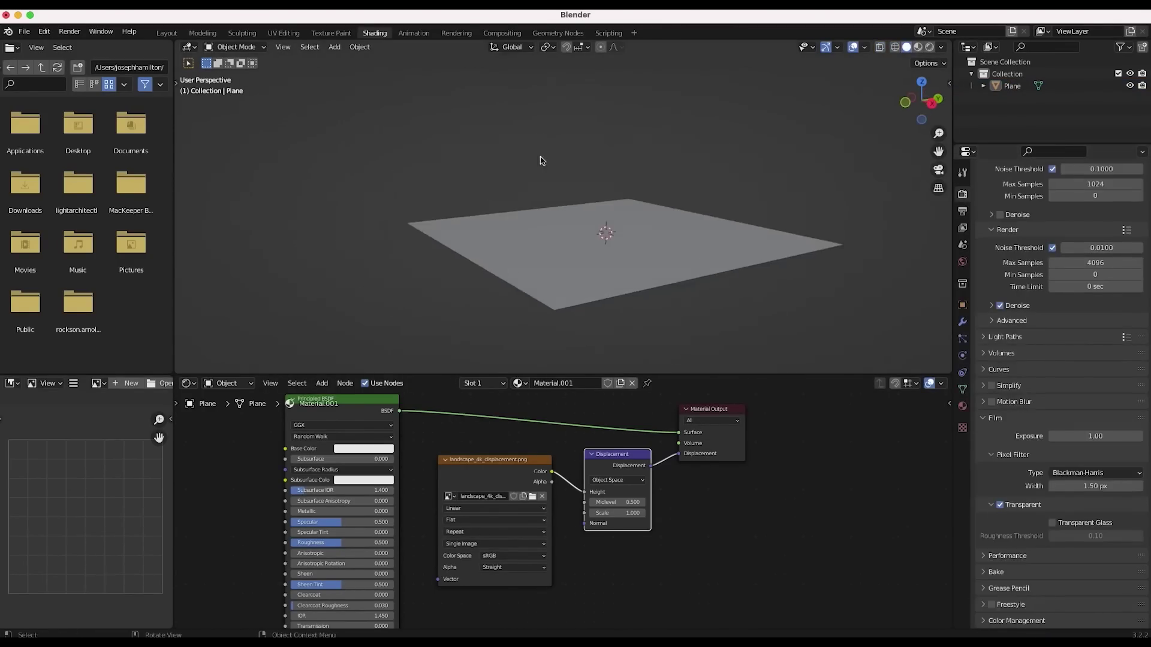
{"action": "key", "text": "z"}
{"action": "key", "text": "KP_3"}
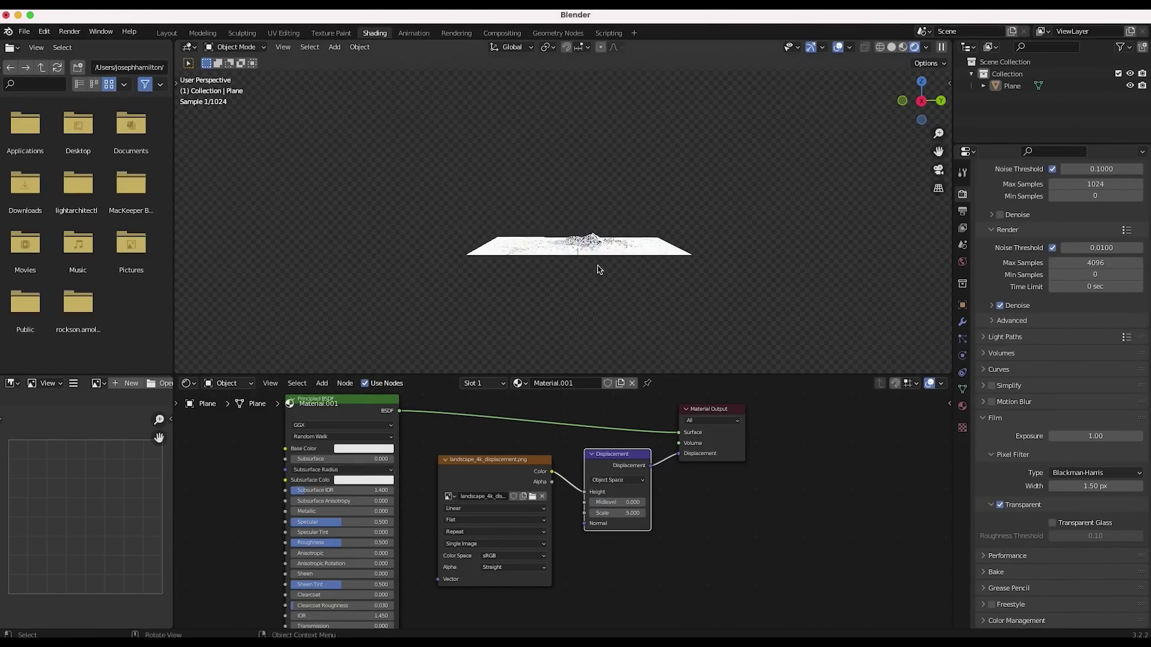
Step: Darken the base colour, confirm the displacement scale, and move the displacement and output nodes right
{"action": "scroll", "coordinate": [518, 365], "scroll_direction": "up", "scroll_amount": 4}
{"action": "left_click", "coordinate": [417, 375]}
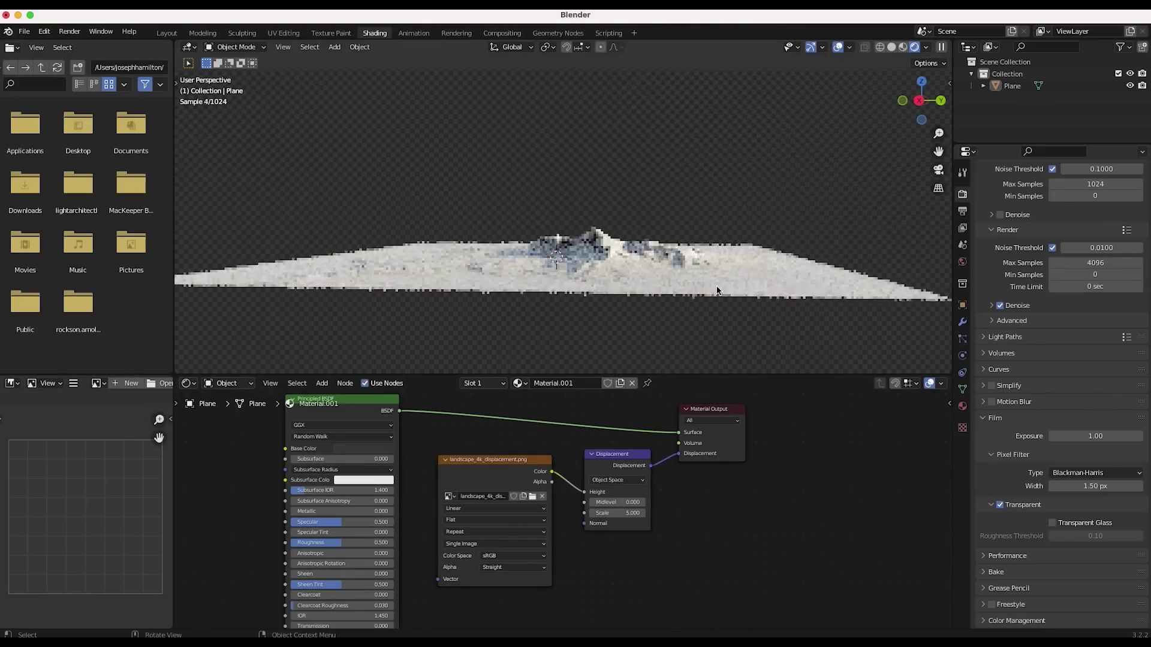
{"action": "middle_click_drag", "start_coordinate": [528, 270], "coordinate": [572, 252]}
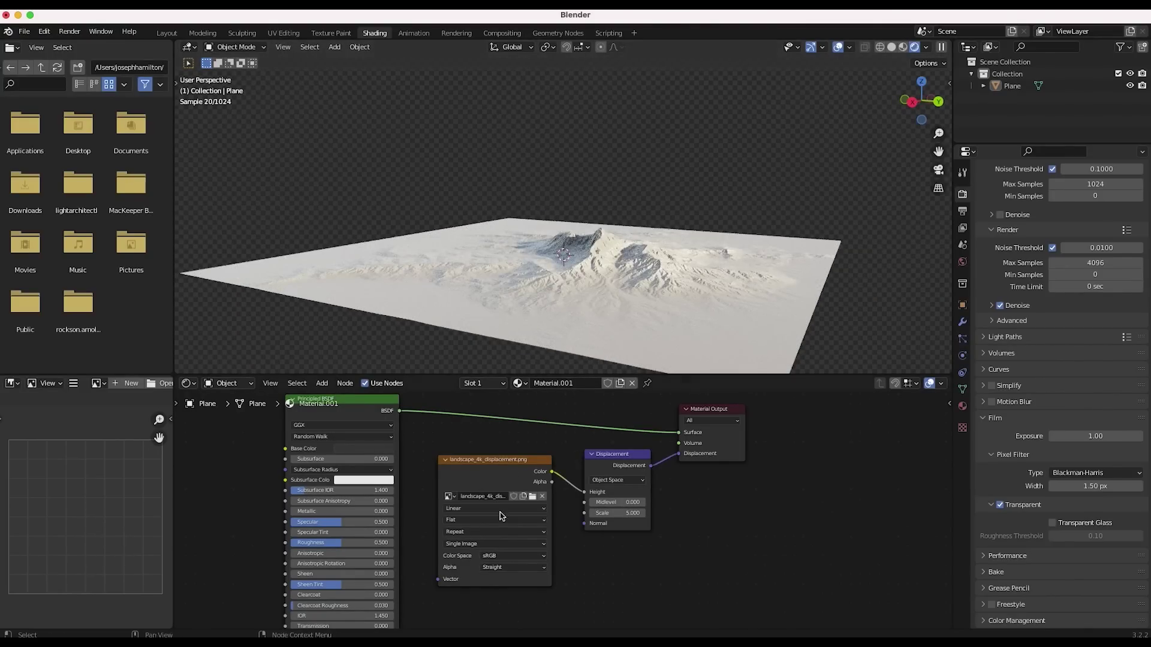
{"action": "key", "text": "Return"}
{"action": "left_click_drag", "start_coordinate": [540, 378], "coordinate": [539, 408]}
{"action": "middle_click_drag", "start_coordinate": [527, 300], "coordinate": [479, 285]}
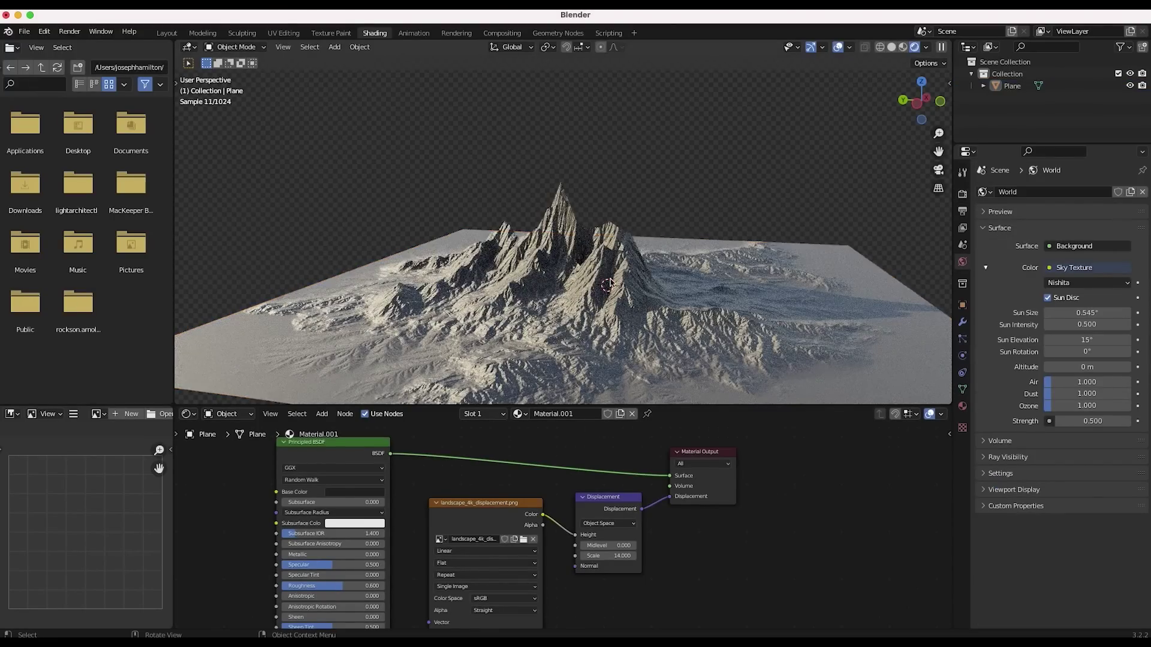
{"action": "middle_click_drag", "start_coordinate": [608, 285], "coordinate": [528, 303]}
{"action": "scroll", "coordinate": [498, 309], "scroll_direction": "up", "scroll_amount": 5}
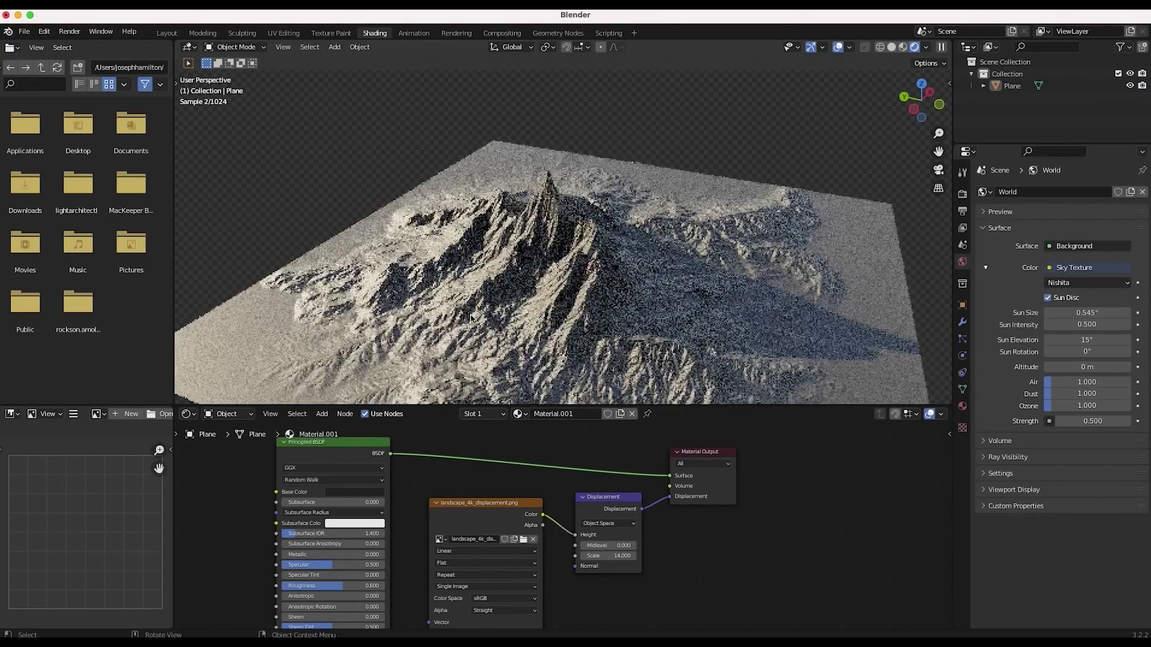
{"action": "left_click_drag", "start_coordinate": [692, 458], "coordinate": [800, 442]}
{"action": "middle_click_drag", "start_coordinate": [634, 582], "coordinate": [634, 561]}
{"action": "scroll", "coordinate": [634, 560], "scroll_direction": "down", "scroll_amount": 2}
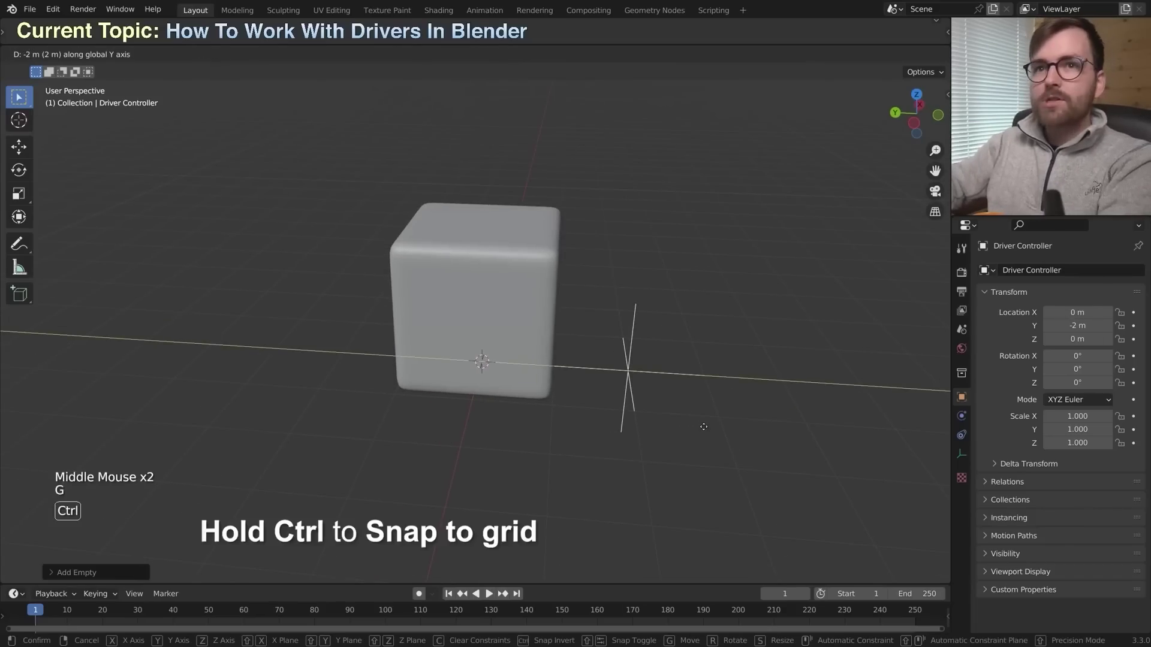
Step: Open the cube's driver in the Drivers editor and set its variable's target object to Driver Controller
{"action": "left_click", "coordinate": [582, 364]}
{"action": "middle_click_drag", "start_coordinate": [620, 288], "coordinate": [621, 270]}
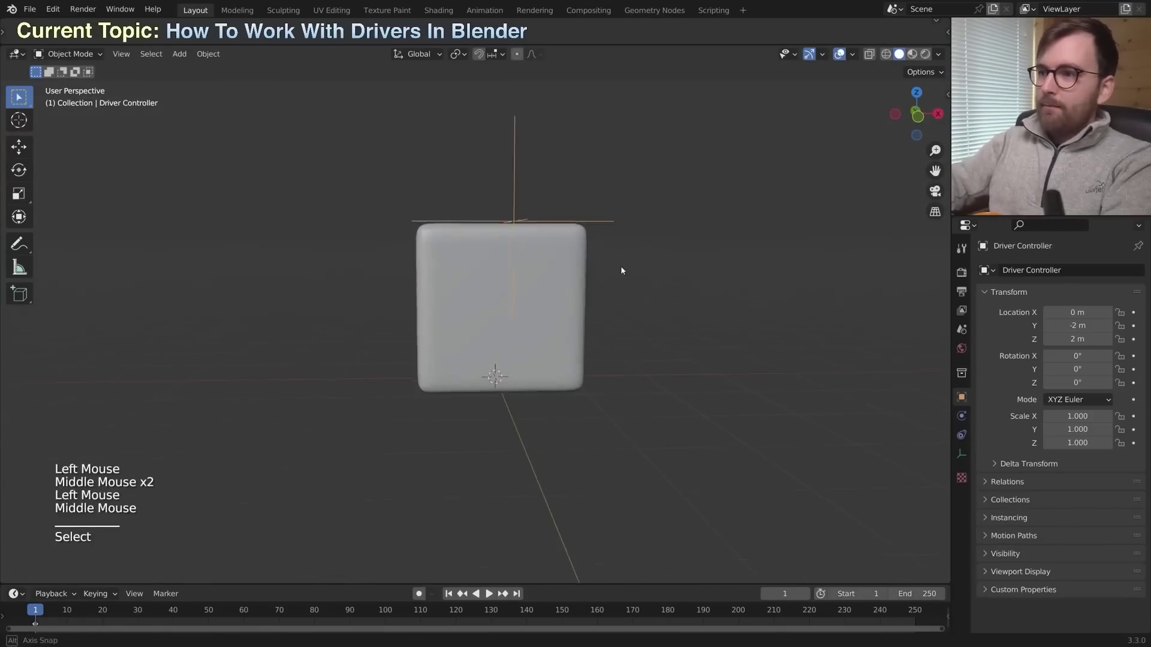
{"action": "left_click", "coordinate": [509, 280]}
{"action": "left_click", "coordinate": [526, 54]}
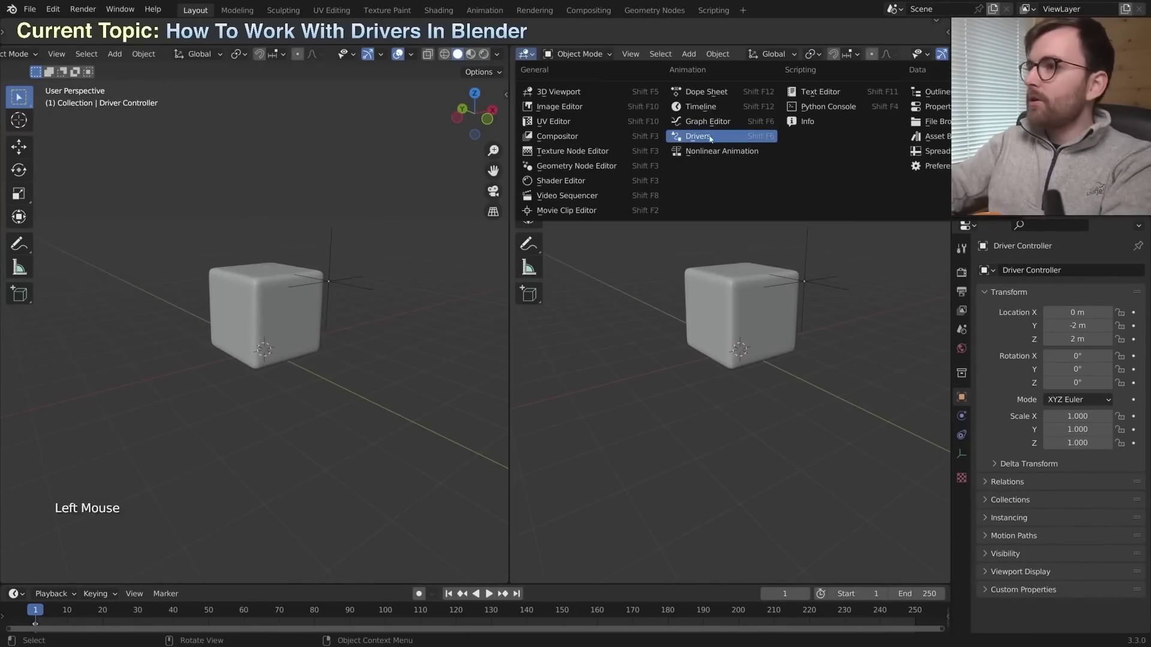
{"action": "left_click", "coordinate": [689, 137]}
{"action": "scroll", "coordinate": [258, 270], "scroll_direction": "up", "scroll_amount": 2}
{"action": "left_click", "coordinate": [270, 311]}
{"action": "right_click", "coordinate": [1085, 347]}
{"action": "left_click", "coordinate": [971, 420]}
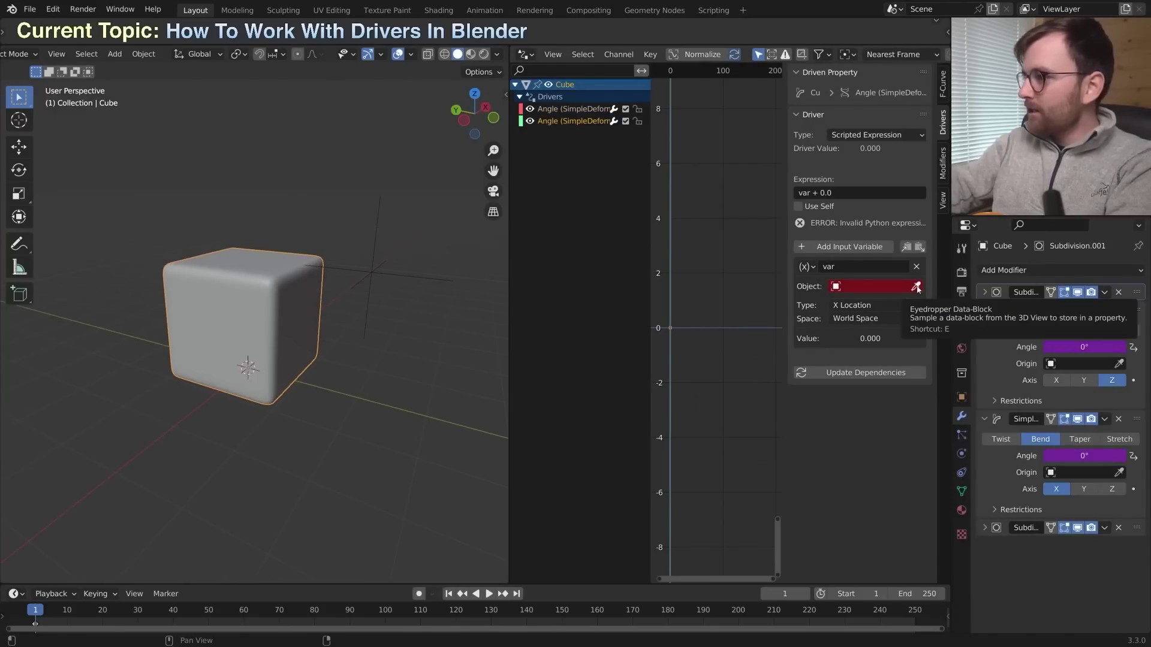
Step: Move the Driver Controller empty to test the cube's bend, then grab it along Z
{"action": "middle_click_drag", "start_coordinate": [342, 284], "coordinate": [366, 272]}
{"action": "left_click", "coordinate": [372, 269]}
{"action": "middle_click_drag", "start_coordinate": [372, 269], "coordinate": [394, 341]}
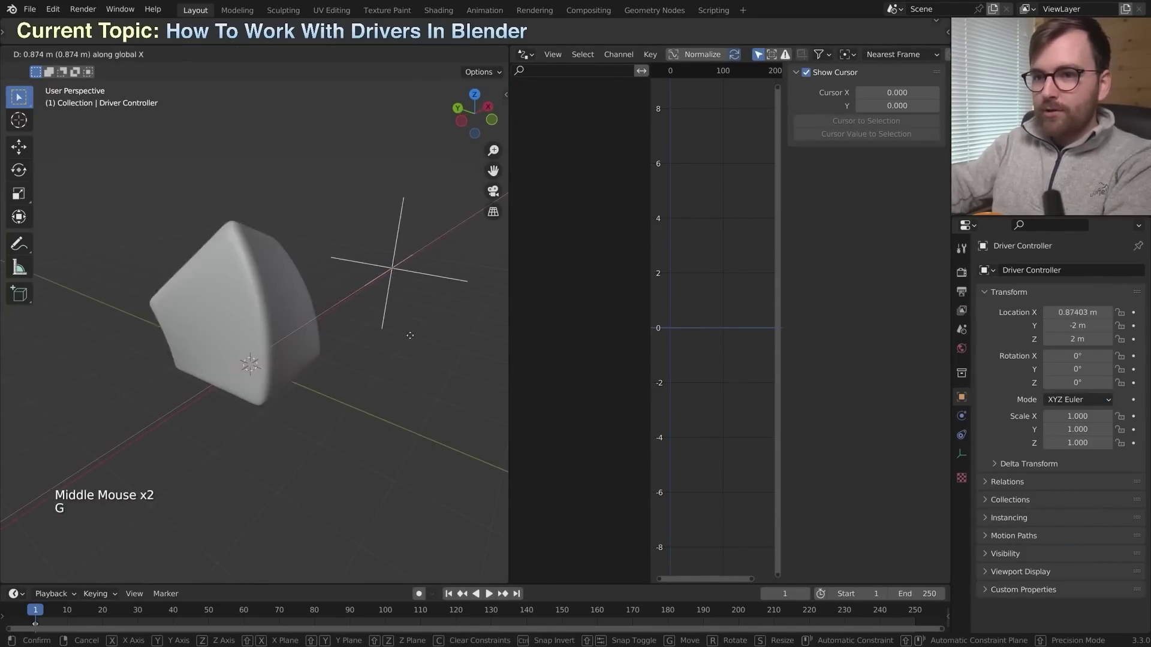
{"action": "left_click", "coordinate": [299, 262]}
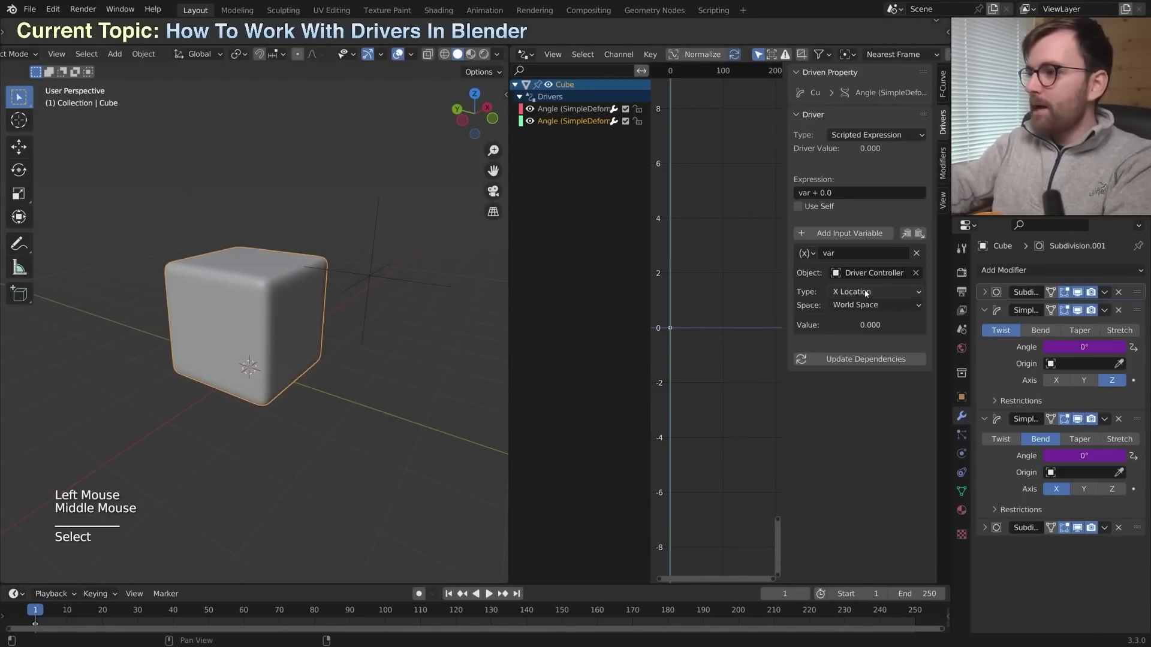
{"action": "left_click", "coordinate": [362, 262]}
{"action": "key", "text": "g"}
{"action": "key", "text": "z"}
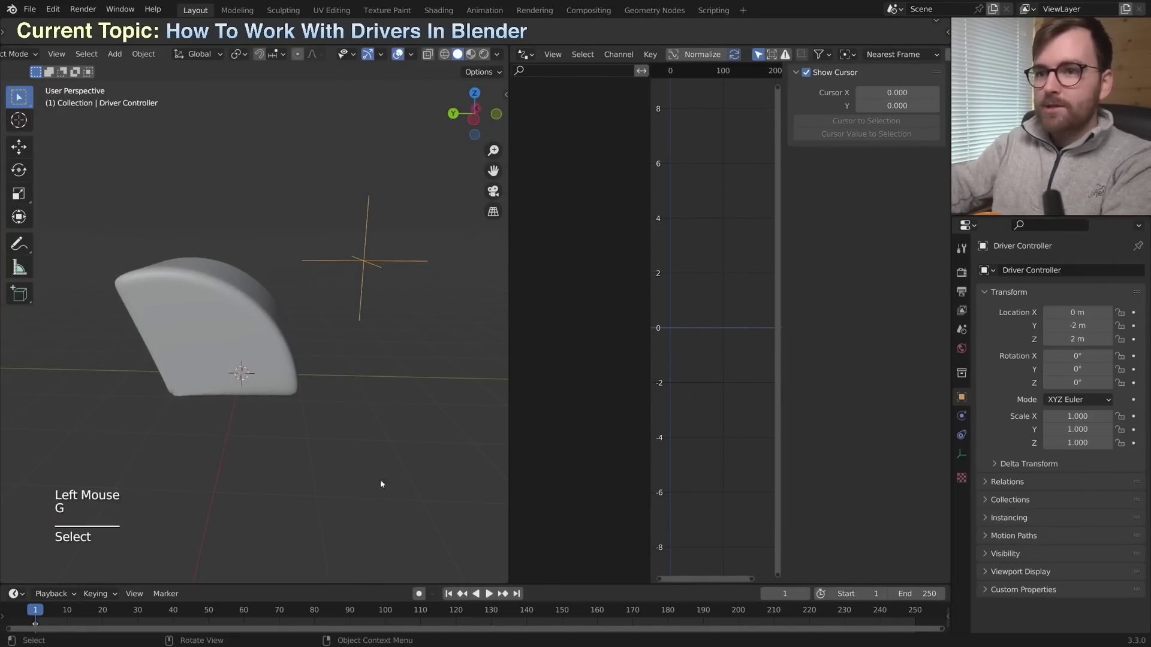
Step: Change the driver expression to var + 2 and move the empty up to bend the cube
{"action": "left_click", "coordinate": [276, 371]}
{"action": "double_click", "coordinate": [815, 193]}
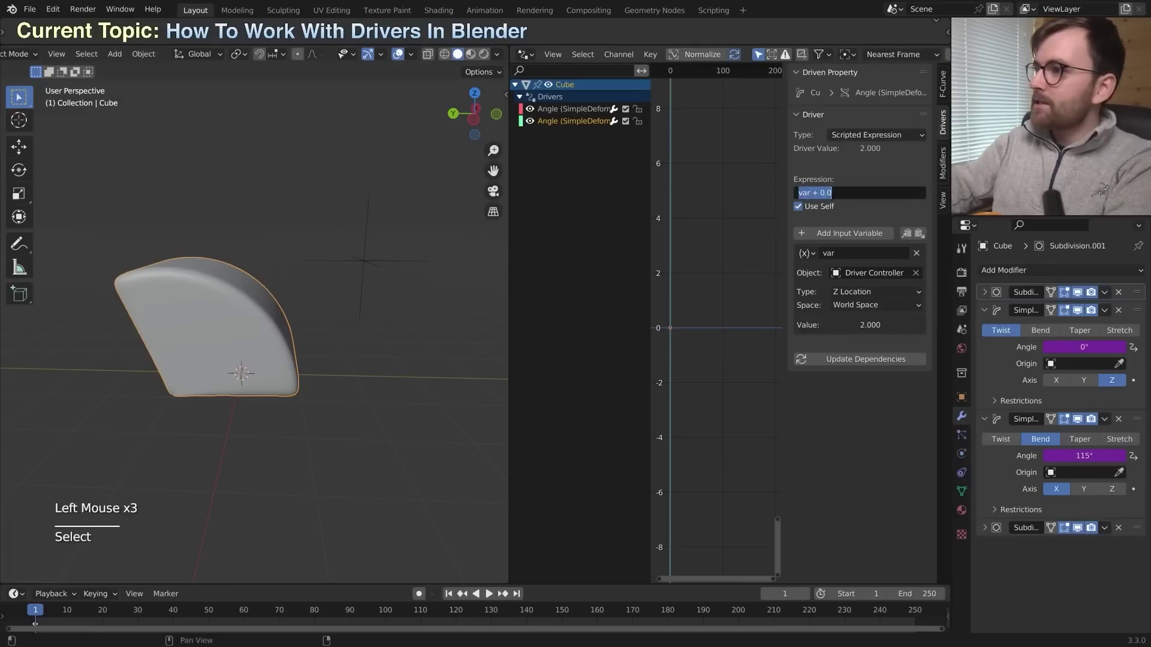
{"action": "left_click", "coordinate": [363, 262]}
{"action": "middle_click_drag", "start_coordinate": [362, 262], "coordinate": [396, 335]}
{"action": "key", "text": "g"}
{"action": "key", "text": "g"}
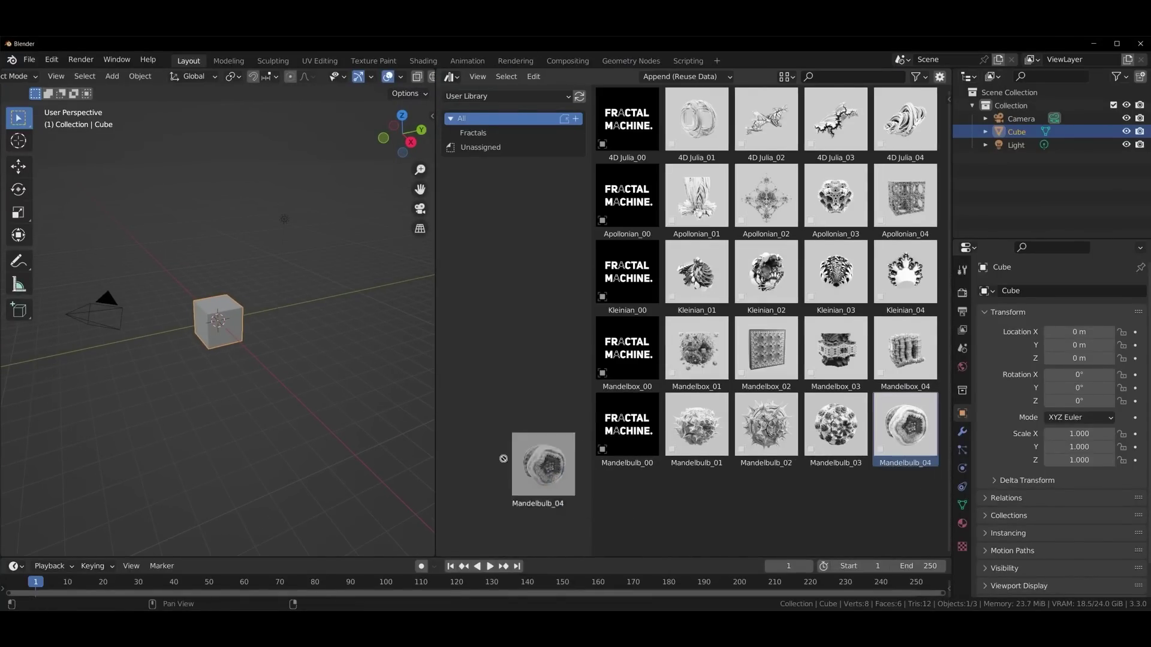
Step: Drag the Mandelbulb_04 fractal from the Fractals asset library into the 3D viewport
{"action": "left_click_drag", "start_coordinate": [504, 458], "coordinate": [256, 411]}
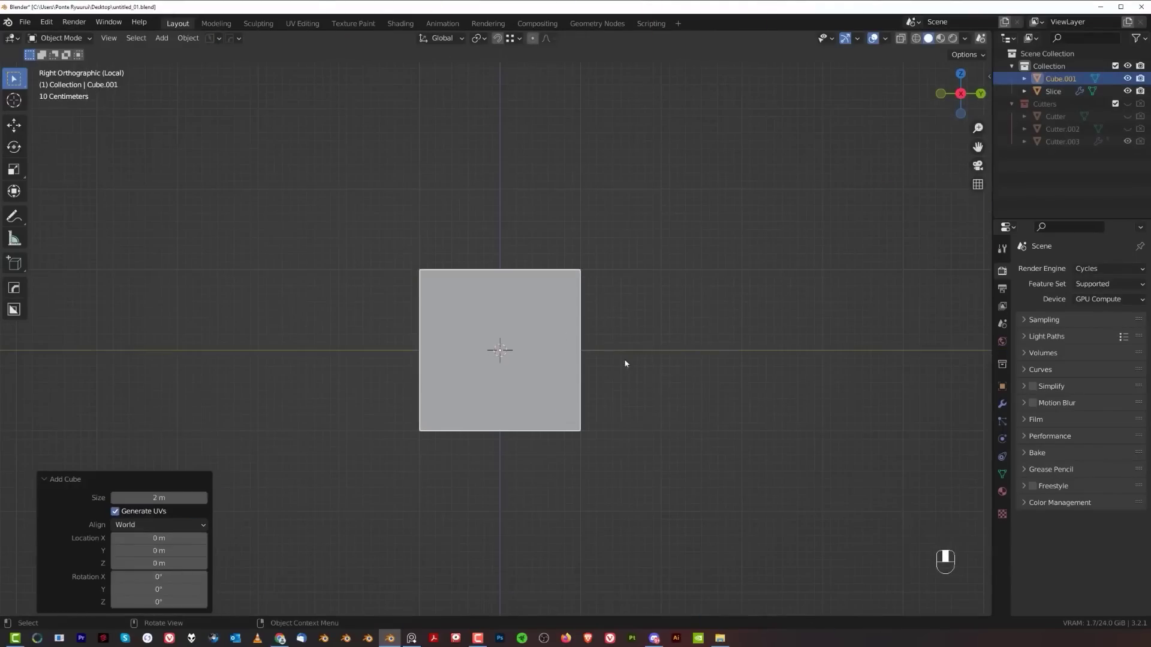
Step: Scale the cube to size and toggle the view projection to frame it
{"action": "key", "text": "s"}
{"action": "left_click", "coordinate": [758, 411]}
{"action": "middle_click_drag", "start_coordinate": [758, 411], "coordinate": [758, 424]}
{"action": "key", "text": "s"}
{"action": "key", "text": "KP_5"}
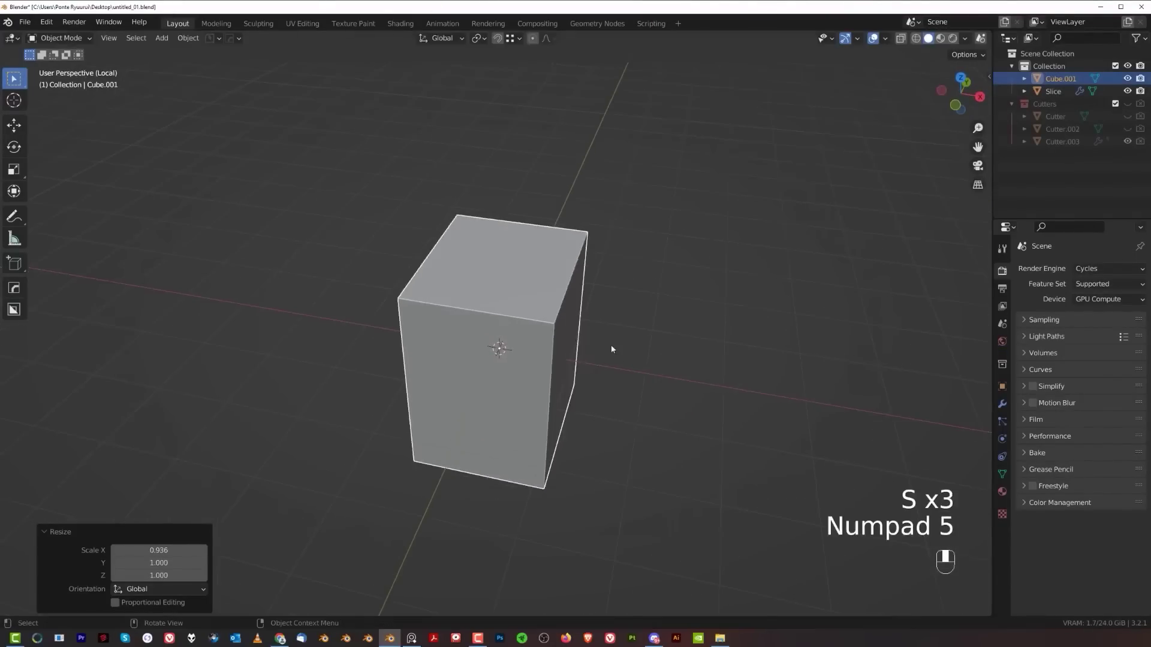
{"action": "key", "text": "grave"}
{"action": "key", "text": "KP_5"}
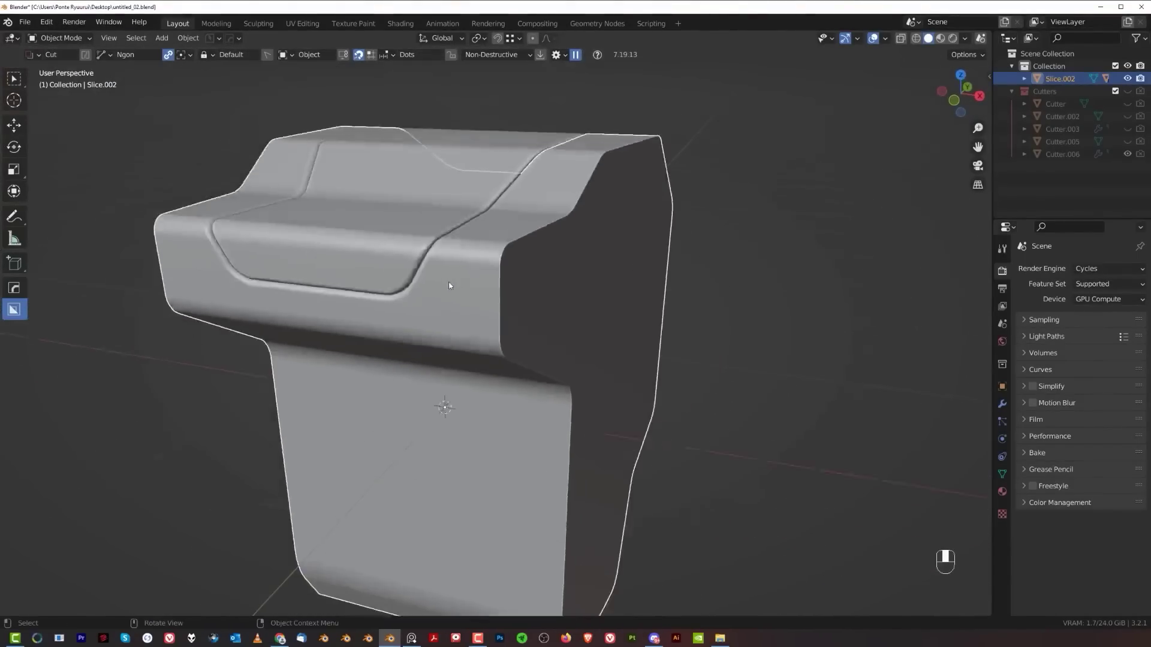
Step: Add Weighted Normal via the MACHIN3 Q menu and bevel the part's sharp edges
{"action": "key", "text": "alt+q"}
{"action": "left_click", "coordinate": [450, 175]}
{"action": "key", "text": "alt+q"}
{"action": "key", "text": "Tab"}
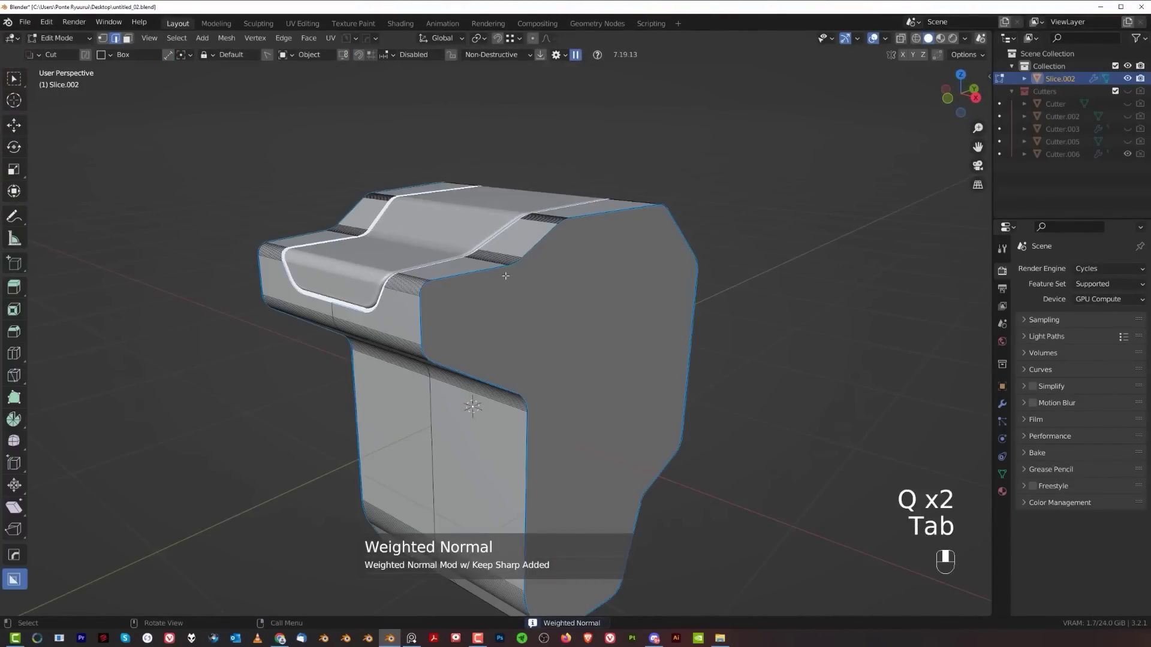
{"action": "scroll", "coordinate": [615, 378], "scroll_direction": "up", "scroll_amount": 5}
{"action": "key", "text": "ctrl+b"}
{"action": "left_click", "coordinate": [615, 379]}
{"action": "key", "text": "Tab"}
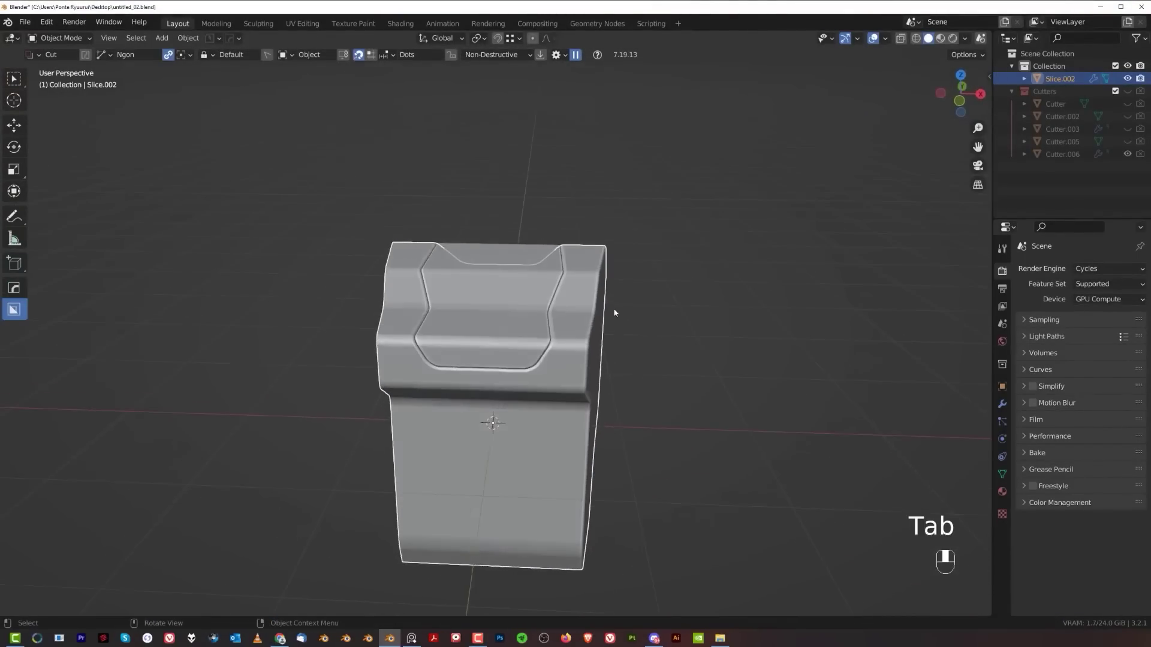
{"action": "key", "text": "alt+x"}
{"action": "left_click", "coordinate": [588, 431]}
Step: BoxCutter a rounded pill-shaped notch into the base and sharpen it with Csharp
{"action": "key", "text": "KP_5"}
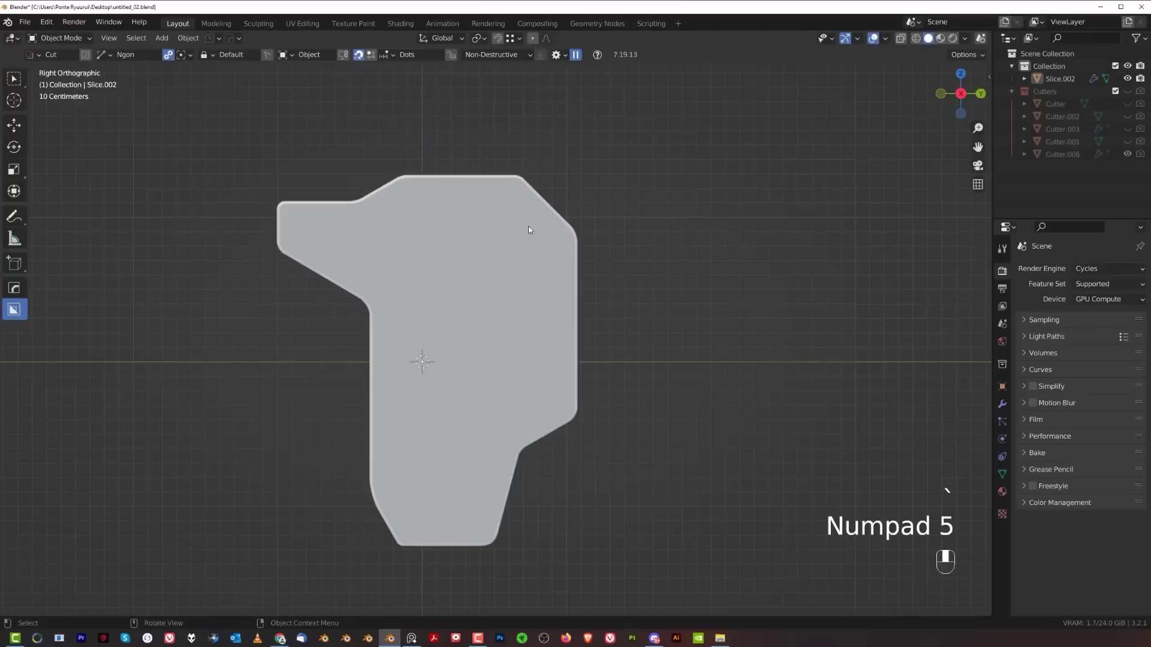
{"action": "scroll", "coordinate": [528, 225], "scroll_direction": "up", "scroll_amount": 4}
{"action": "key", "text": "d"}
{"action": "left_click", "coordinate": [594, 346]}
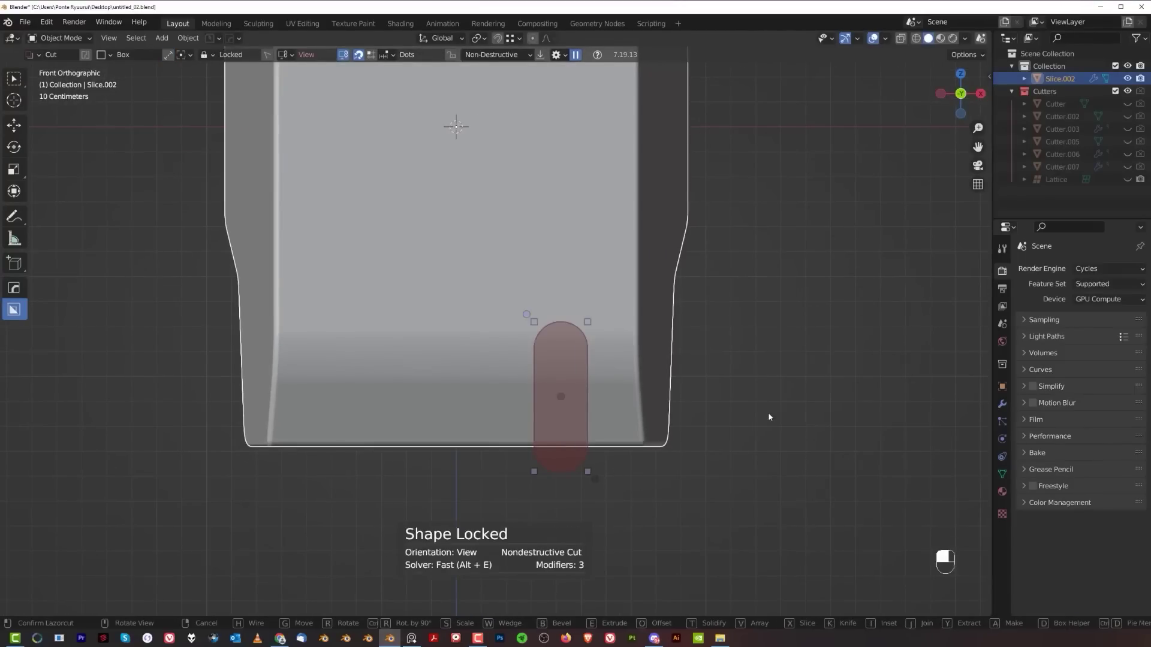
{"action": "left_click", "coordinate": [769, 417]}
{"action": "middle_click_drag", "start_coordinate": [769, 417], "coordinate": [655, 380]}
{"action": "key", "text": "KP_5"}
{"action": "key", "text": "q"}
{"action": "left_click", "coordinate": [514, 306]}
Step: Try a 0.0333 m bevel on the arch edges, then undo it and review both arches
{"action": "key", "text": "Tab"}
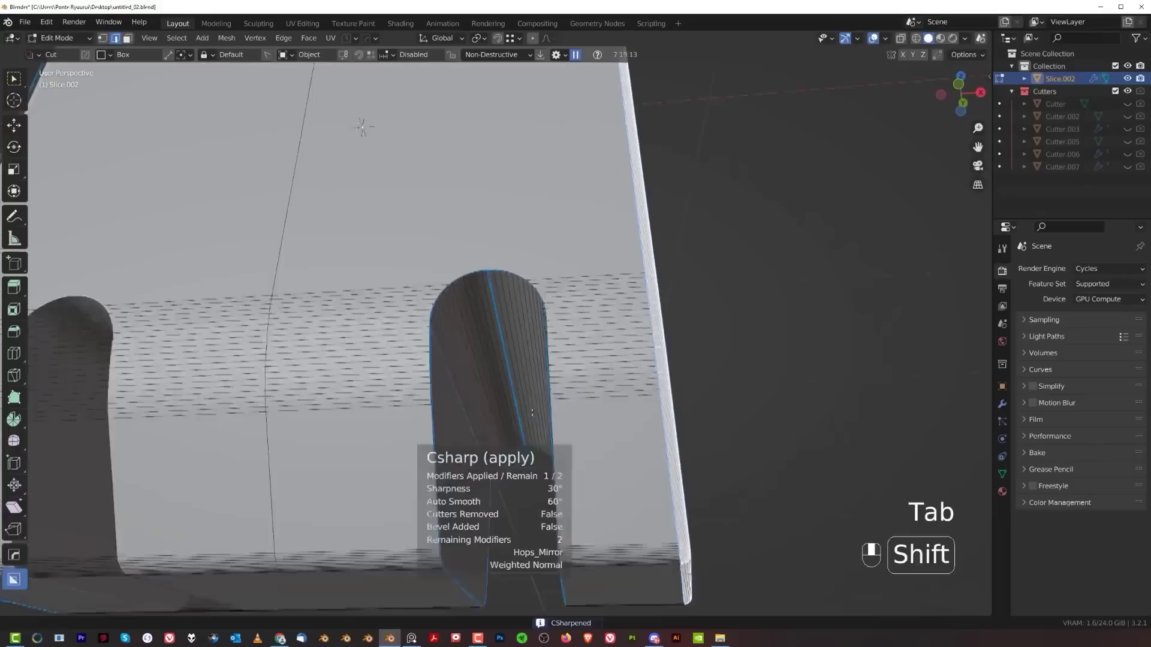
{"action": "middle_click_drag", "start_coordinate": [531, 413], "coordinate": [512, 289]}
{"action": "left_click", "coordinate": [800, 246]}
{"action": "key", "text": "ctrl+z"}
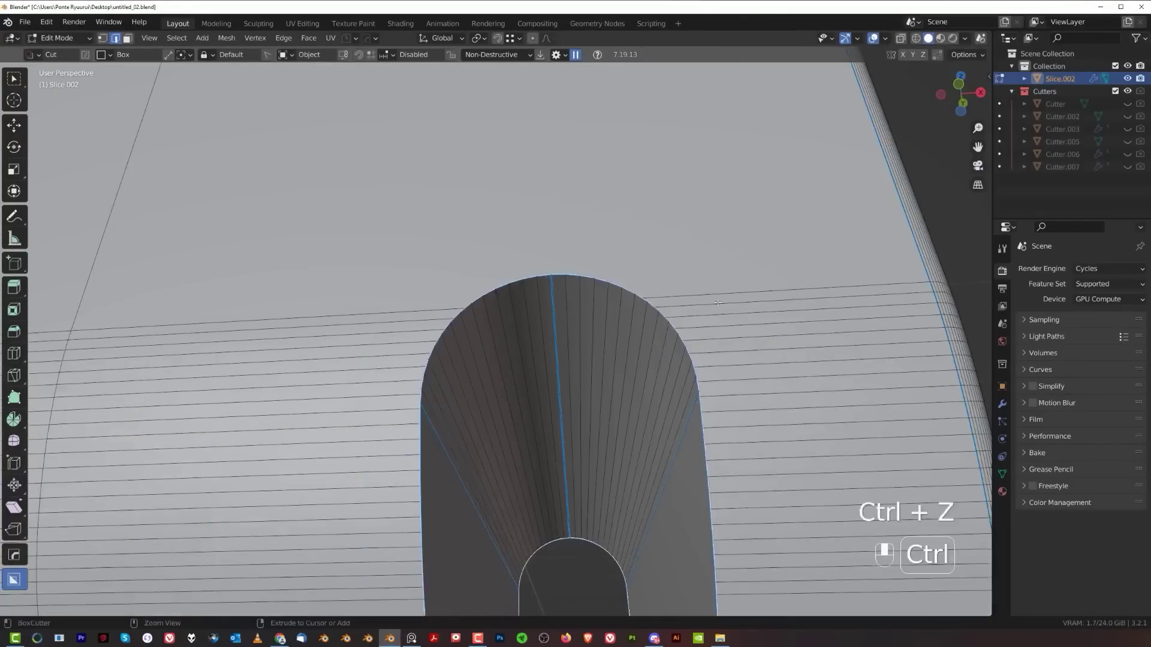
{"action": "key", "text": "ctrl+b"}
{"action": "left_click", "coordinate": [126, 500]}
{"action": "middle_click_drag", "start_coordinate": [420, 359], "coordinate": [539, 352]}
{"action": "key", "text": "ctrl+z"}
{"action": "key", "text": "ctrl+z"}
{"action": "key", "text": "ctrl+z"}
{"action": "key", "text": "ctrl+z"}
{"action": "key", "text": "ctrl+z"}
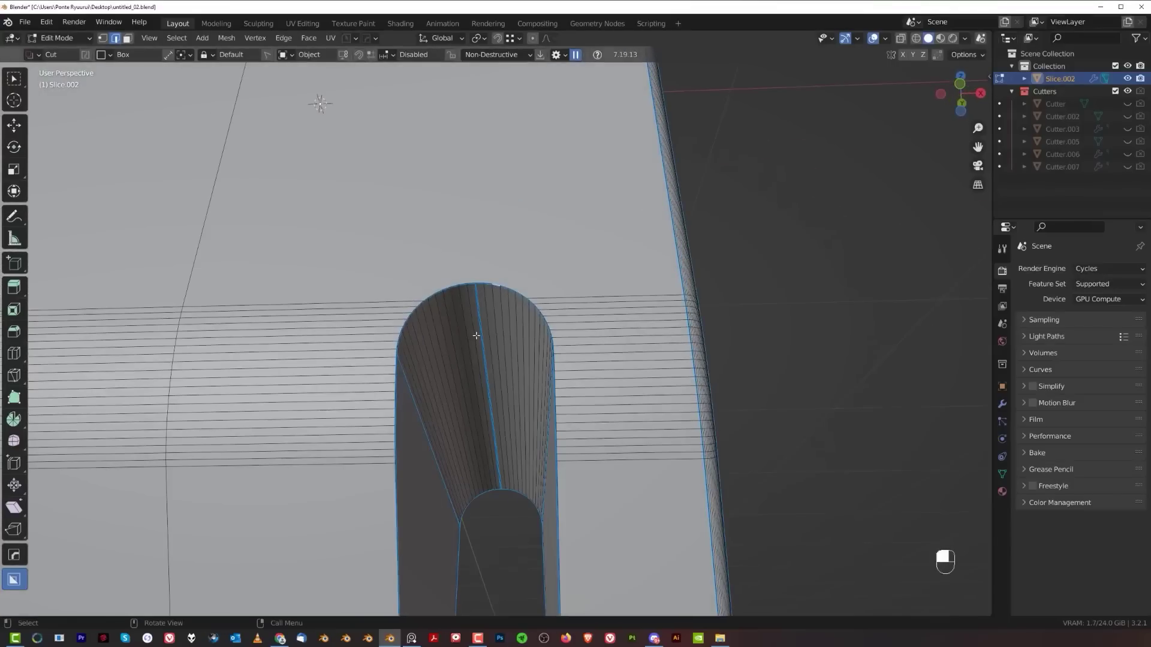
{"action": "middle_click_drag", "start_coordinate": [476, 336], "coordinate": [576, 324], "text": "shift"}
{"action": "key", "text": "Tab"}
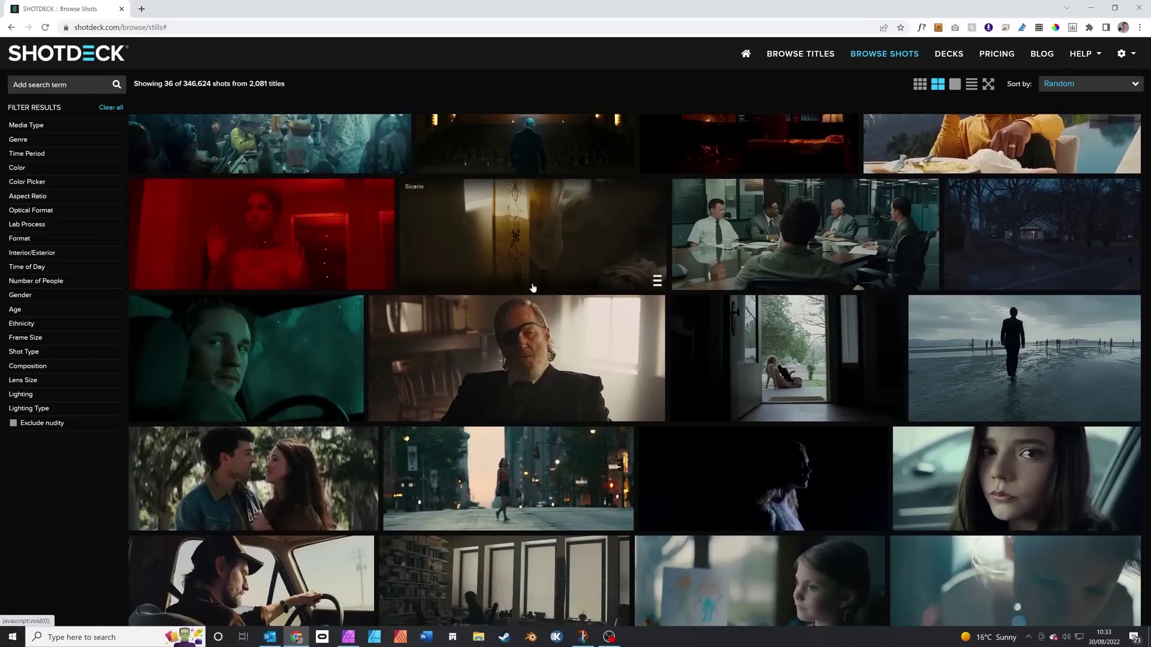
{"action": "scroll", "coordinate": [532, 288], "scroll_direction": "up", "scroll_amount": 5}
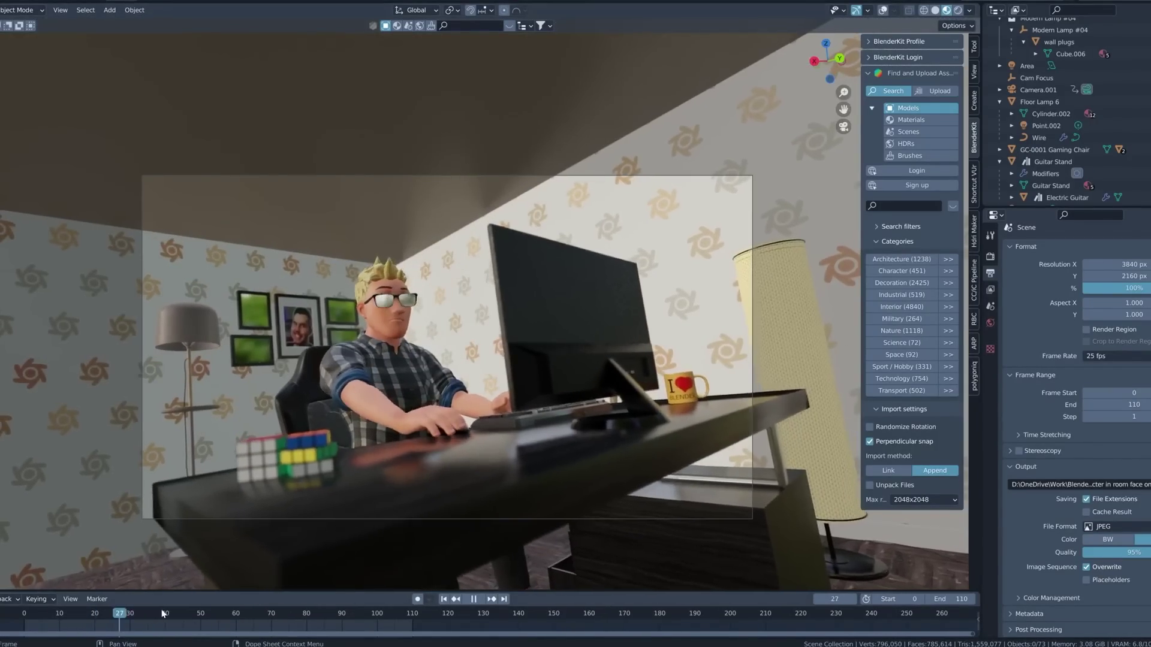
{"action": "left_click_drag", "start_coordinate": [162, 613], "coordinate": [304, 617]}
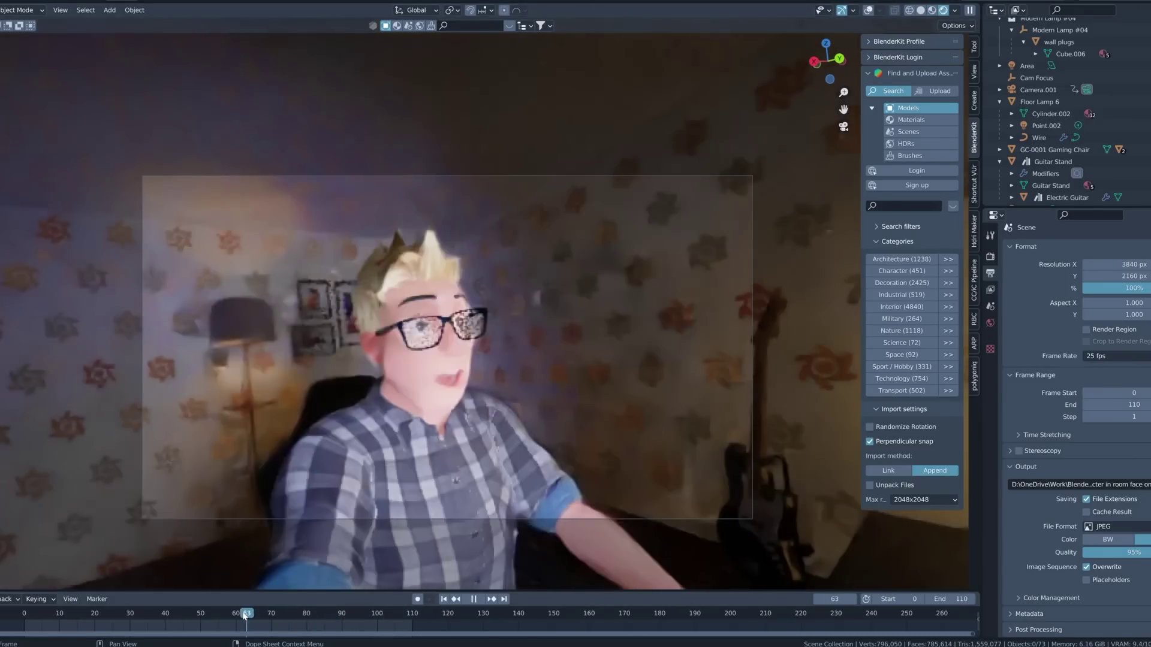
{"action": "left_click_drag", "start_coordinate": [162, 616], "coordinate": [155, 617]}
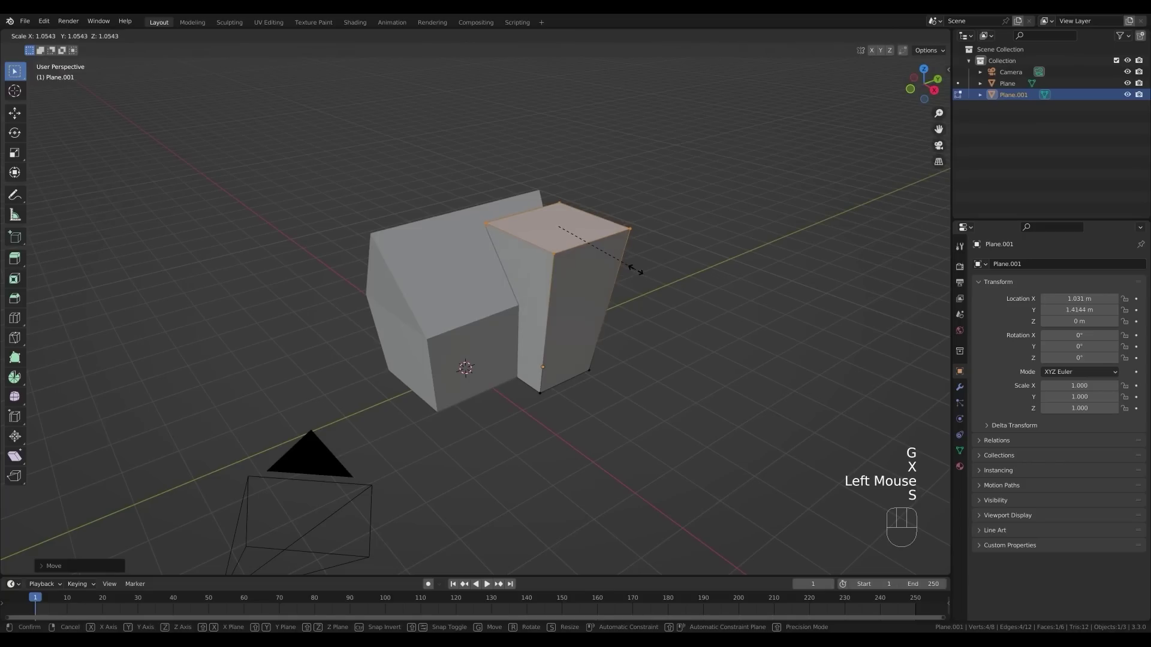
Step: Extrude the house's top face upward into a tower
{"action": "scroll", "coordinate": [648, 190], "scroll_direction": "down", "scroll_amount": 2}
{"action": "middle_click_drag", "start_coordinate": [648, 190], "coordinate": [654, 216], "text": "shift"}
{"action": "key", "text": "e"}
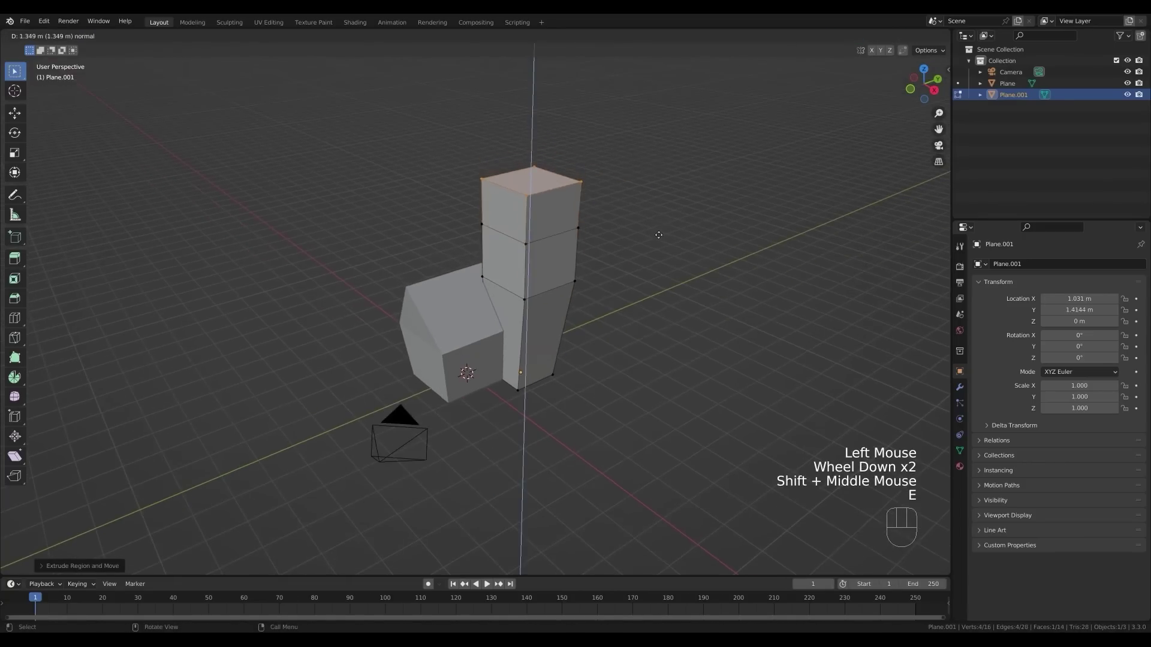
{"action": "middle_click_drag", "start_coordinate": [577, 278], "coordinate": [605, 277]}
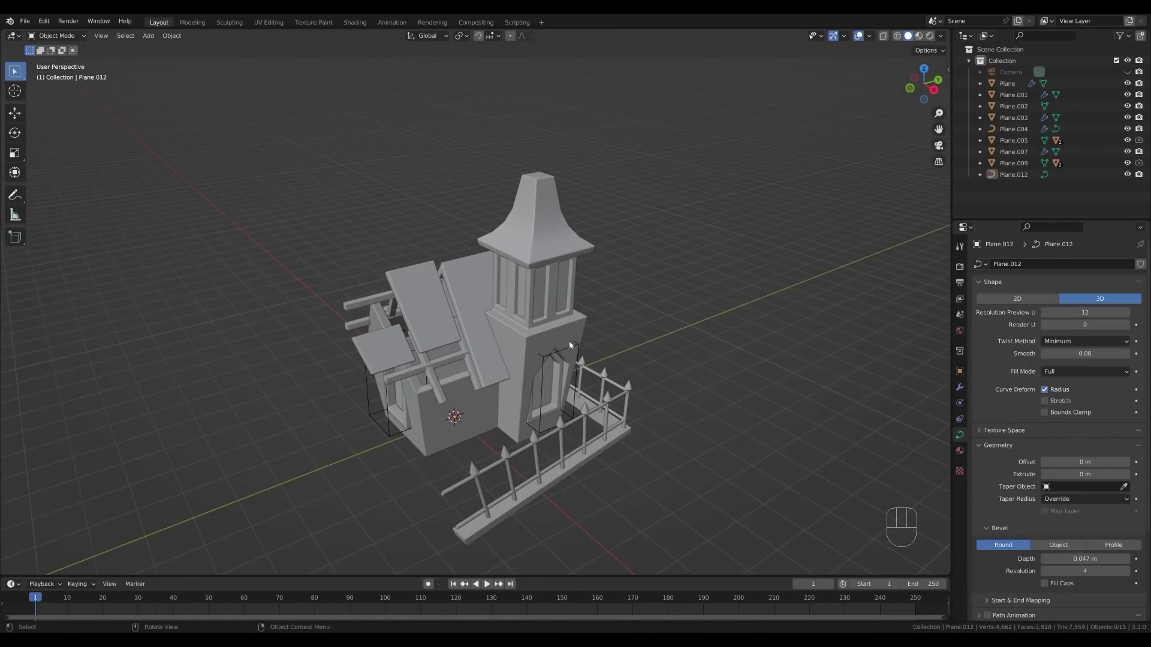
{"action": "left_click", "coordinate": [570, 345]}
{"action": "middle_click_drag", "start_coordinate": [727, 313], "coordinate": [624, 360], "text": "shift"}
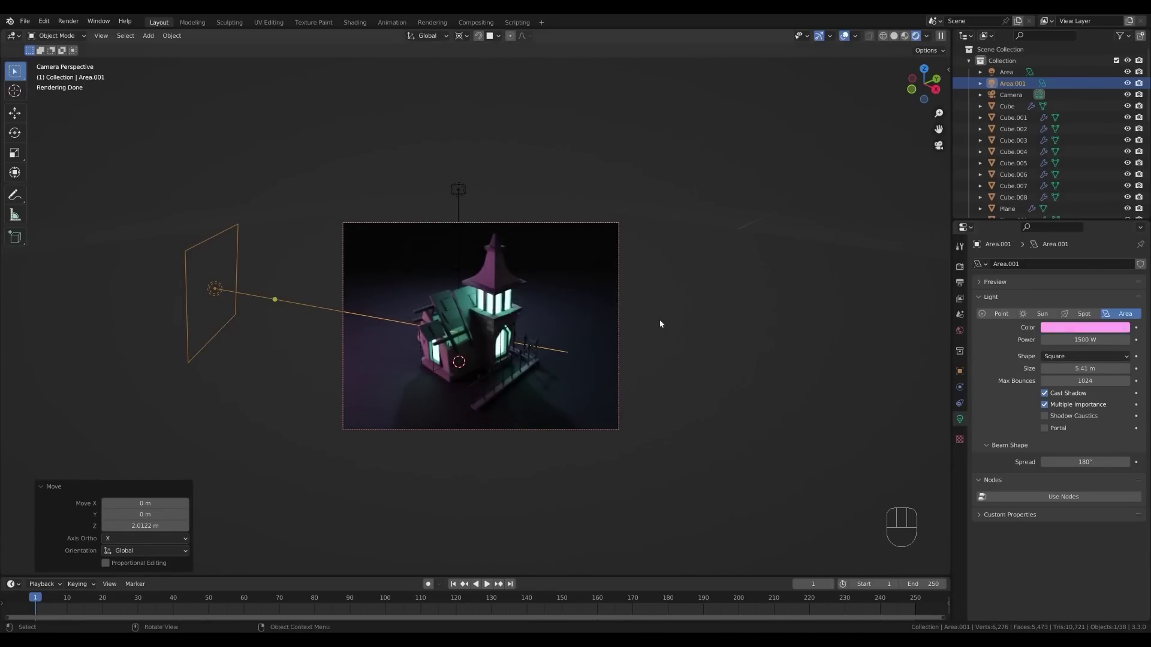
Step: Duplicate the area light, rotate the copy around Z, and make it pink
{"action": "key", "text": "shift+d"}
{"action": "key", "text": "r"}
{"action": "key", "text": "z"}
{"action": "left_click", "coordinate": [661, 324]}
{"action": "left_click", "coordinate": [1085, 327]}
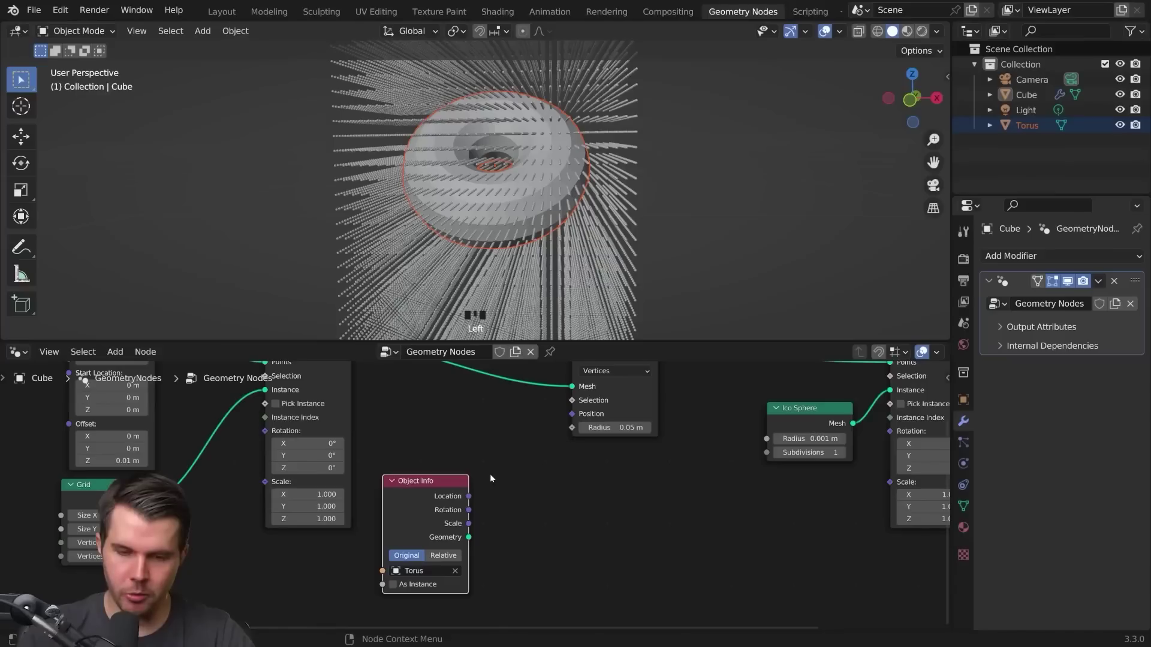
Step: Feed Object Info's Geometry into a new Geometry Proximity node as its Target
{"action": "left_click_drag", "start_coordinate": [362, 494], "coordinate": [444, 497]}
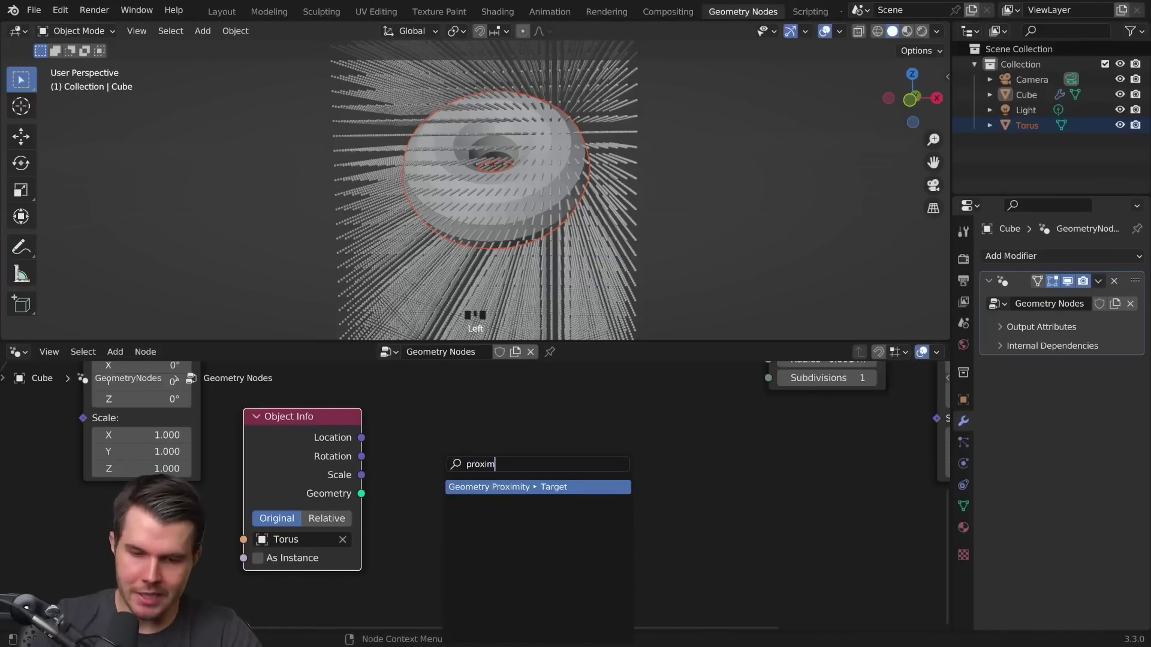
{"action": "key", "text": "Return"}
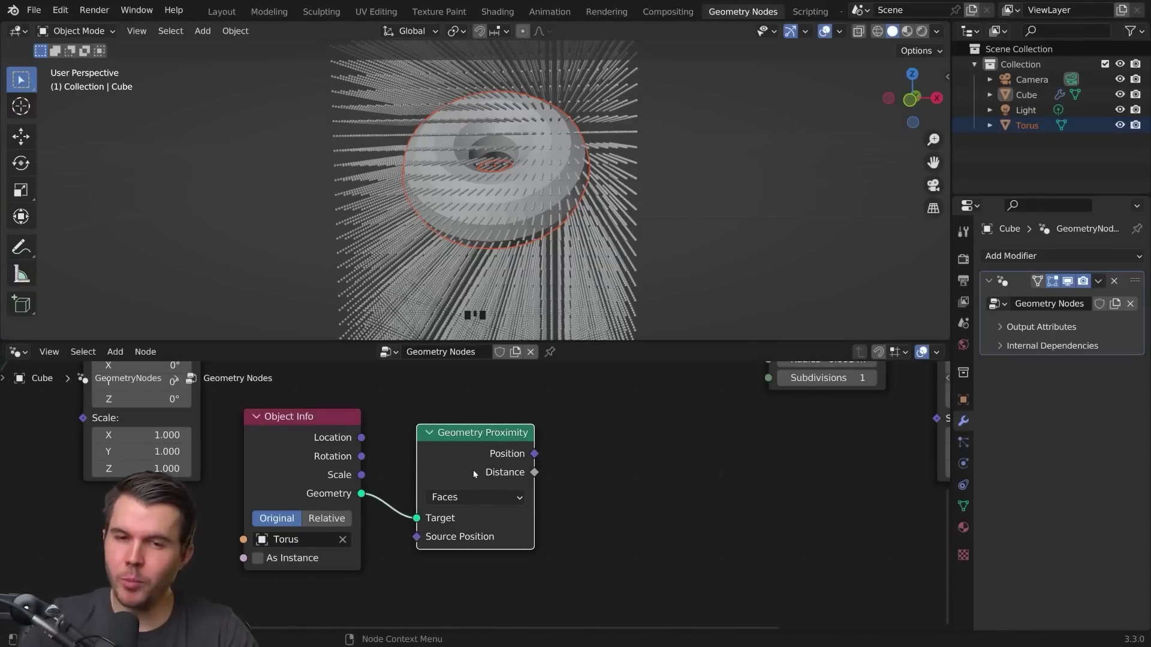
{"action": "middle_click_drag", "start_coordinate": [481, 472], "coordinate": [417, 560]}
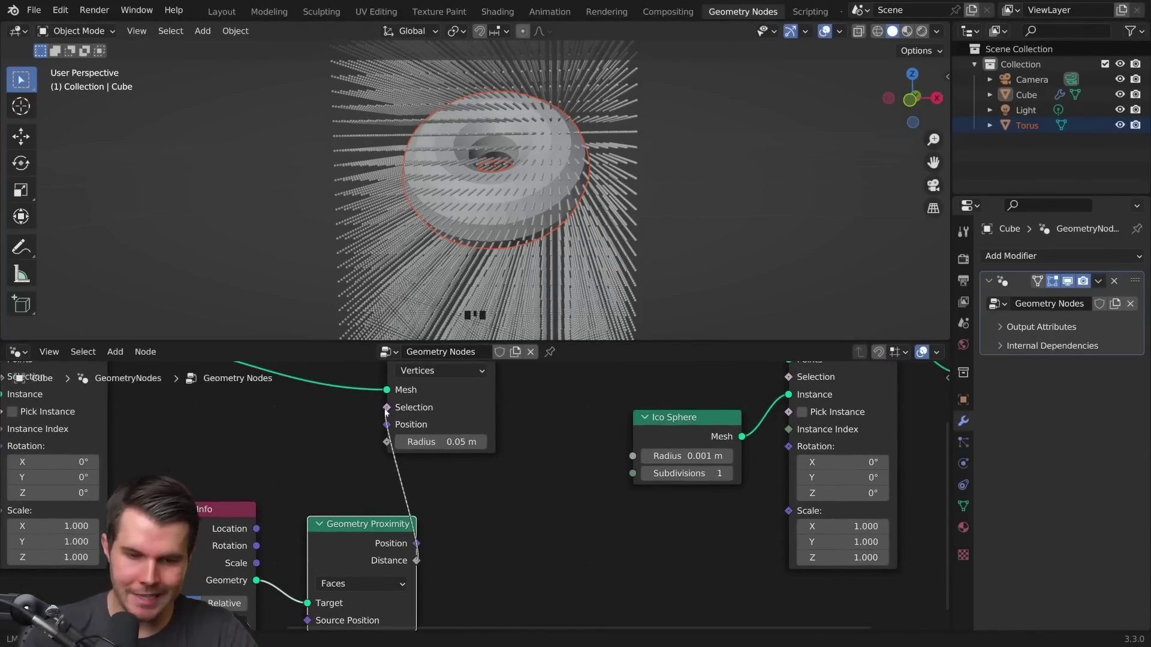